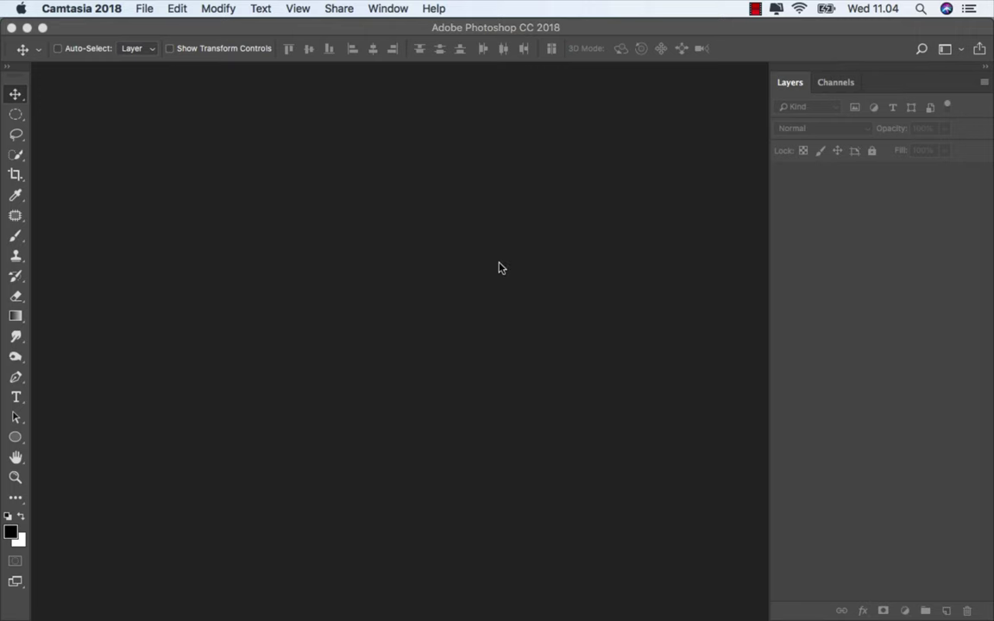
Bring Photoshop CC 2018 to the front, showing the empty workspace.
click(499, 268)
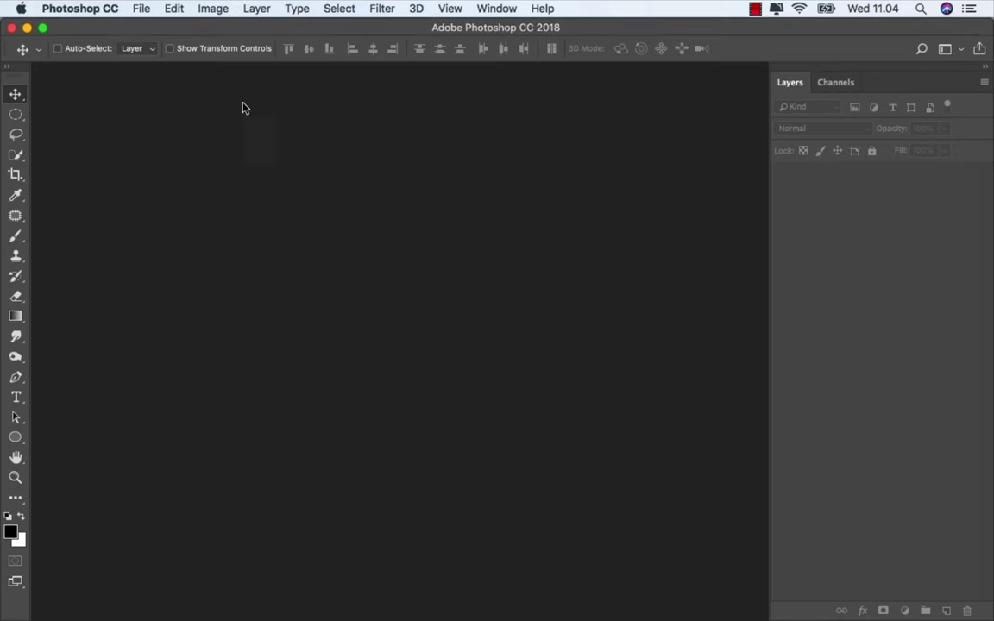
Open model_6_by_anastasiya_landa_daz0mho.jpg from the portrait fine art folder and zoom in slightly.
click(141, 9)
click(162, 38)
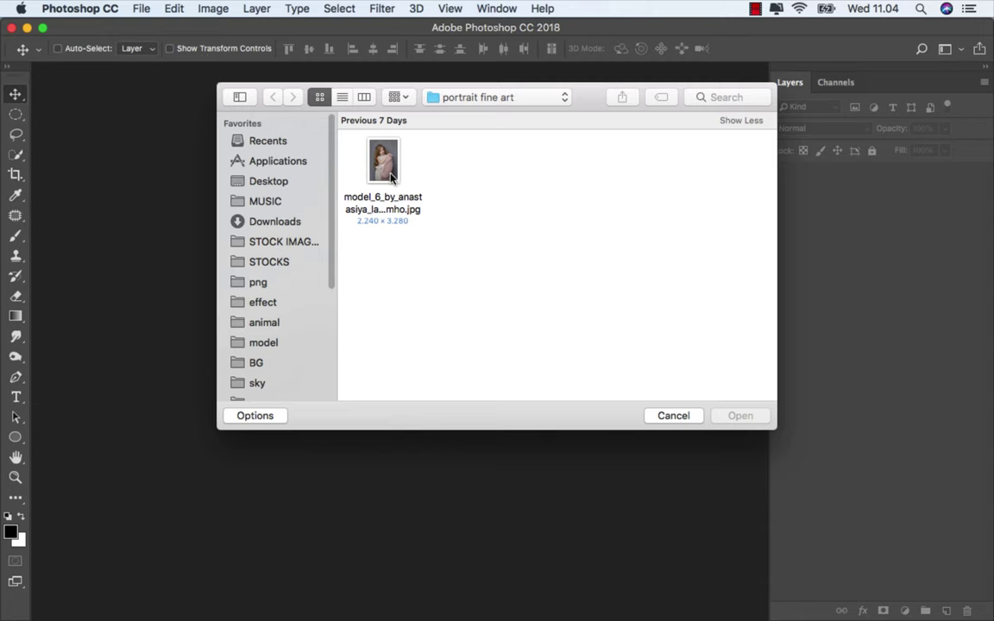
click(384, 164)
click(741, 416)
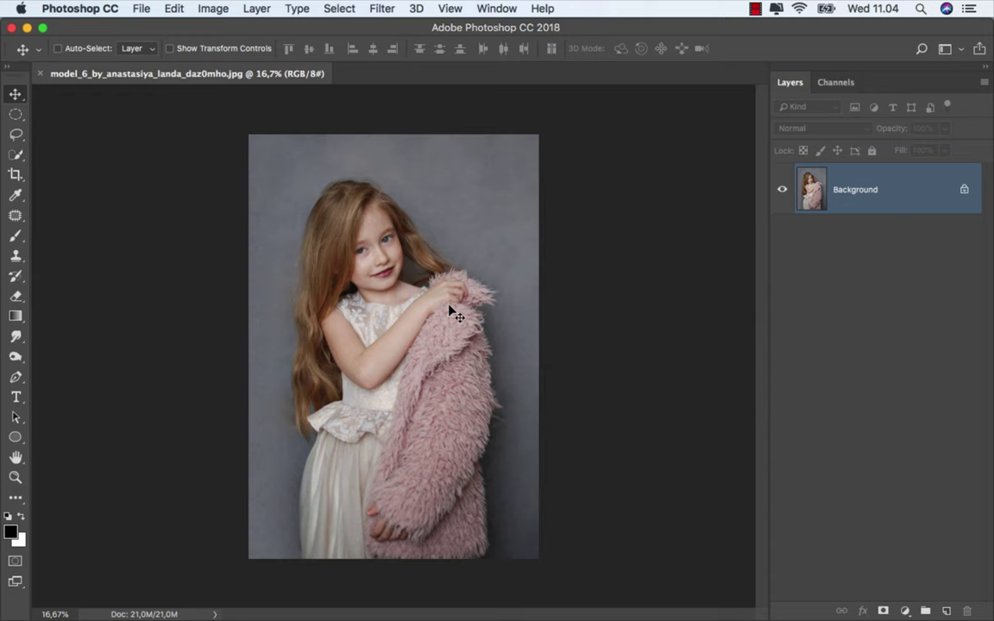
key(super+plus)
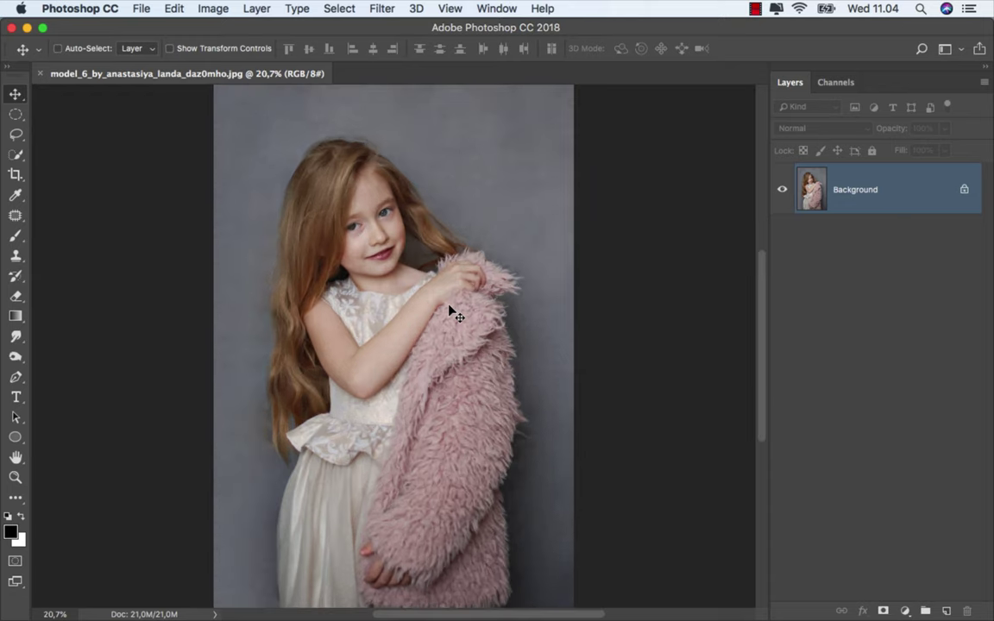
scroll(449, 310, down, 1)
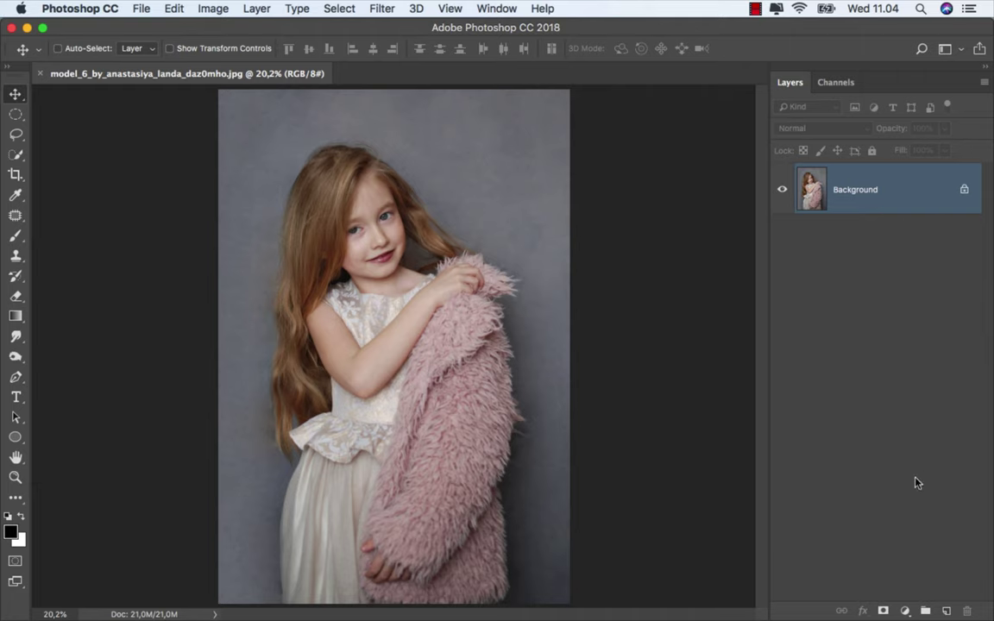
Add a black-to-white Gradient Map 1 adjustment layer set to Multiply.
click(906, 601)
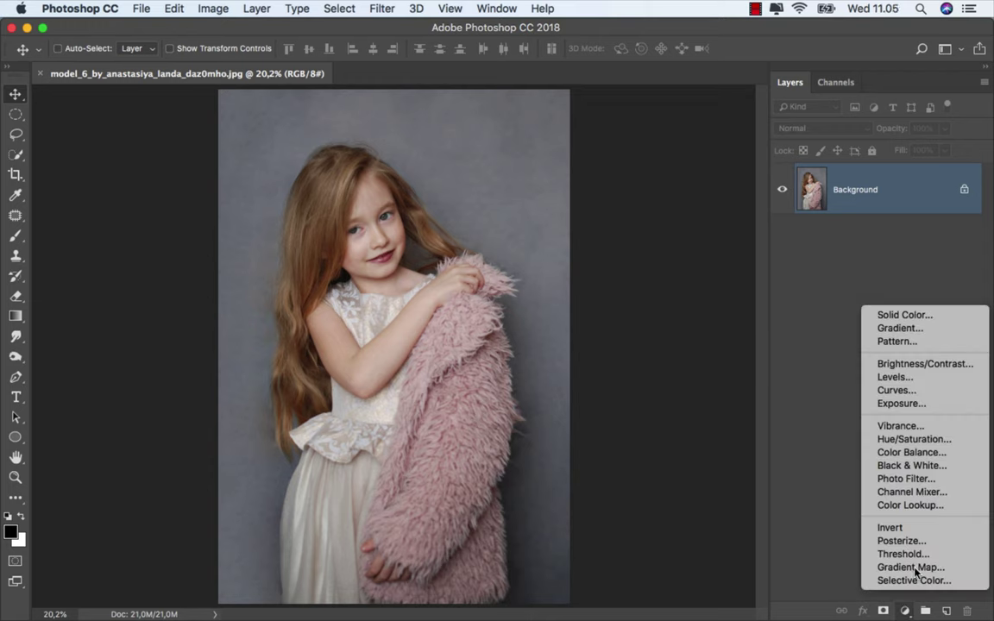
click(915, 568)
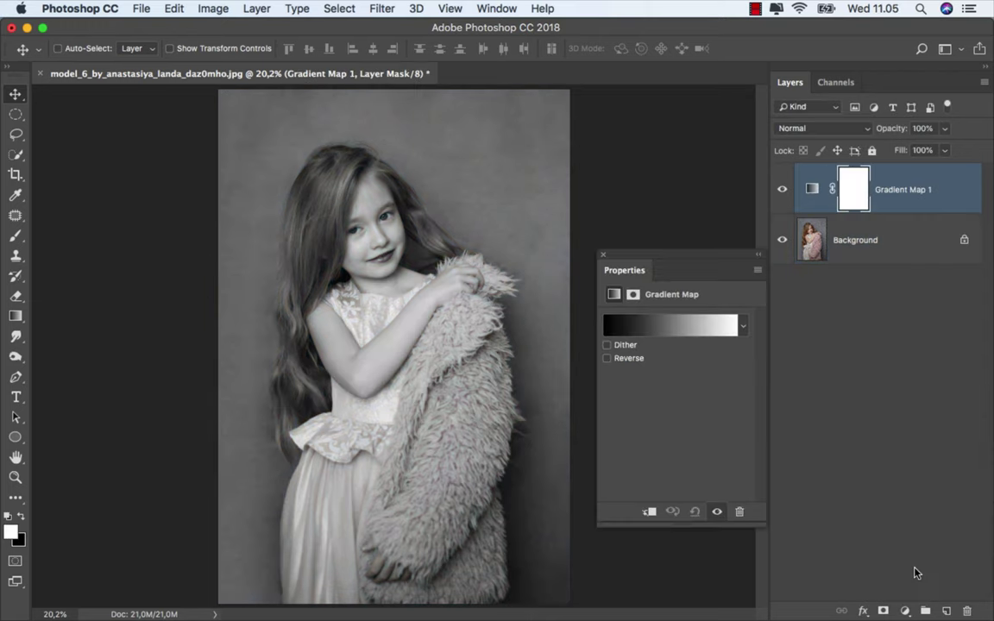
click(744, 328)
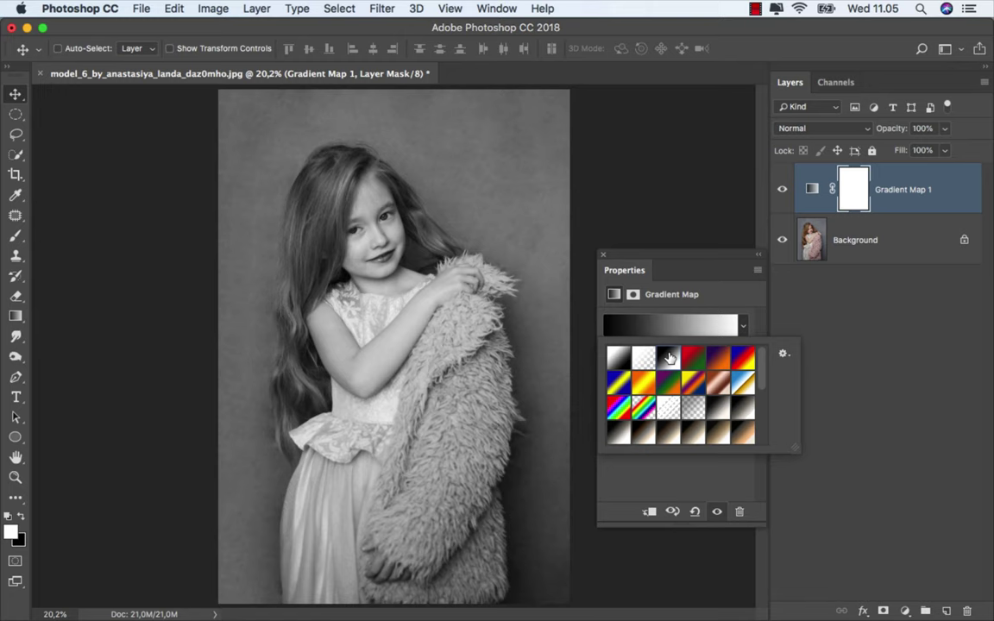
click(672, 273)
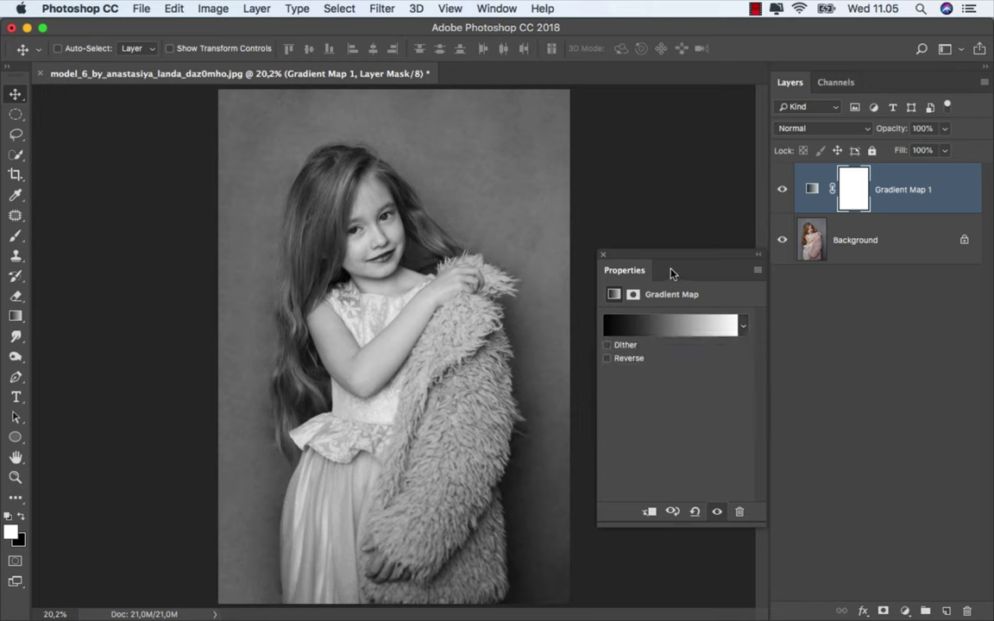
click(604, 256)
click(848, 132)
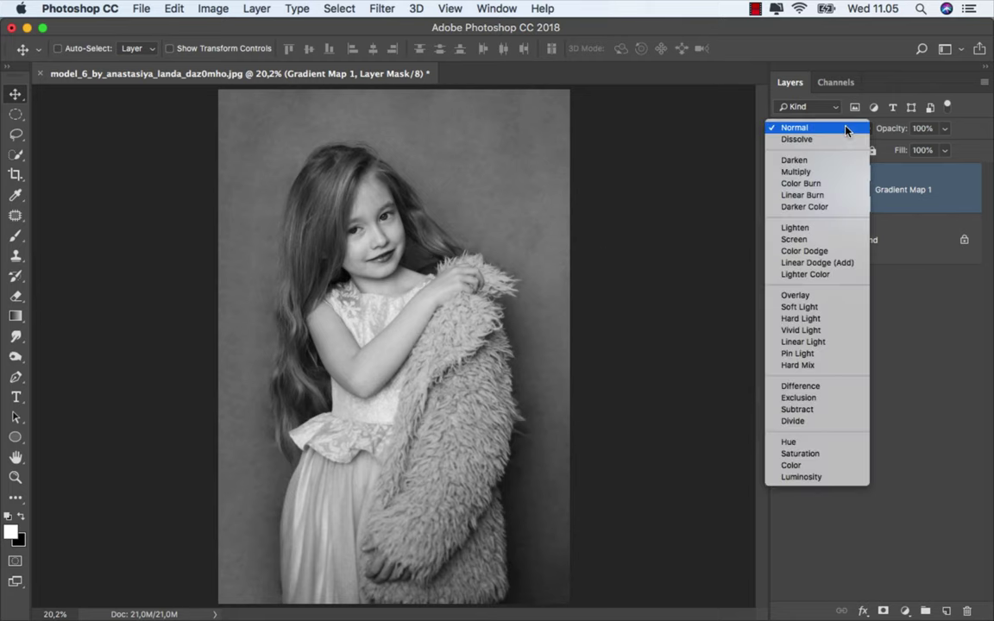
click(774, 168)
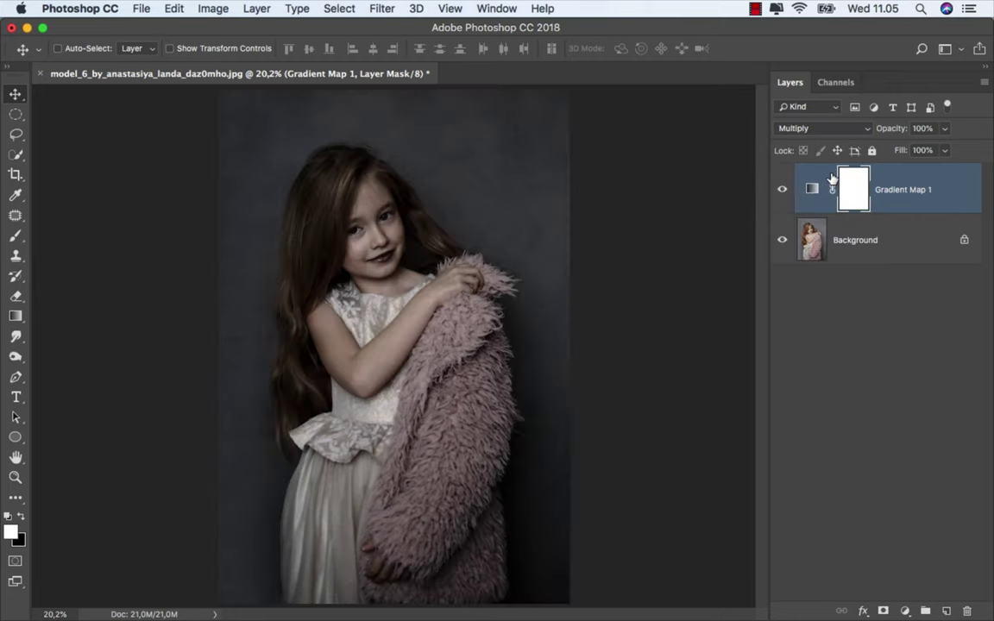
Split Gradient Map 1's This Layer Blend If black slider so warm tones show through.
right_click(816, 180)
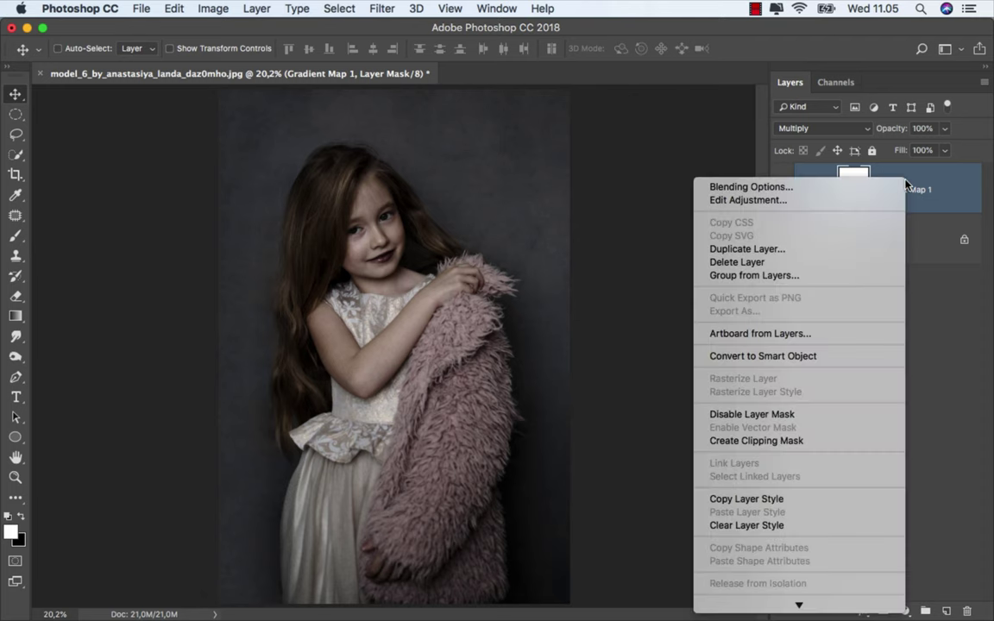
click(861, 188)
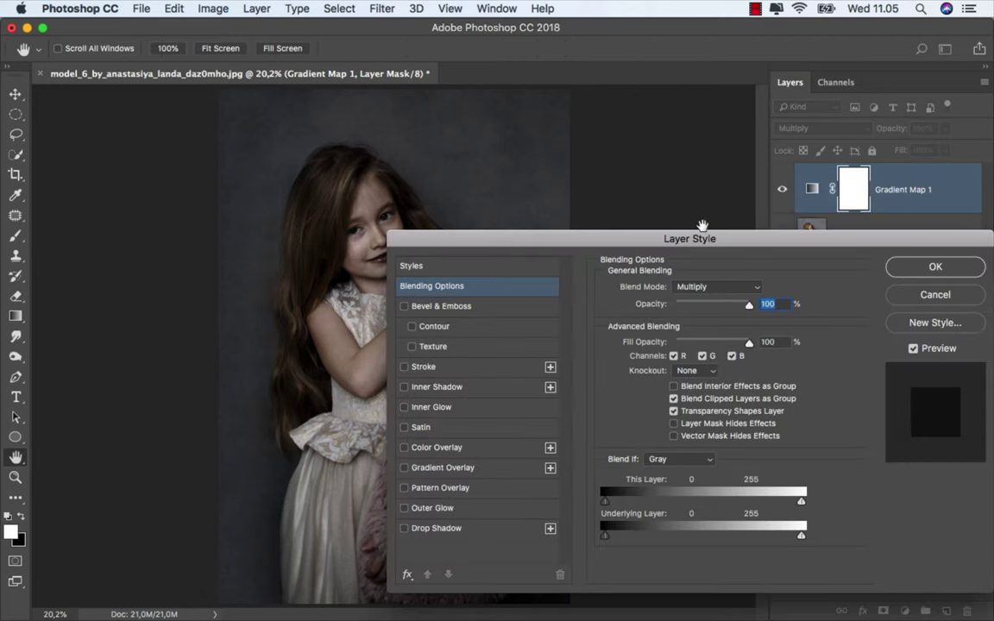
drag(604, 236, 772, 191)
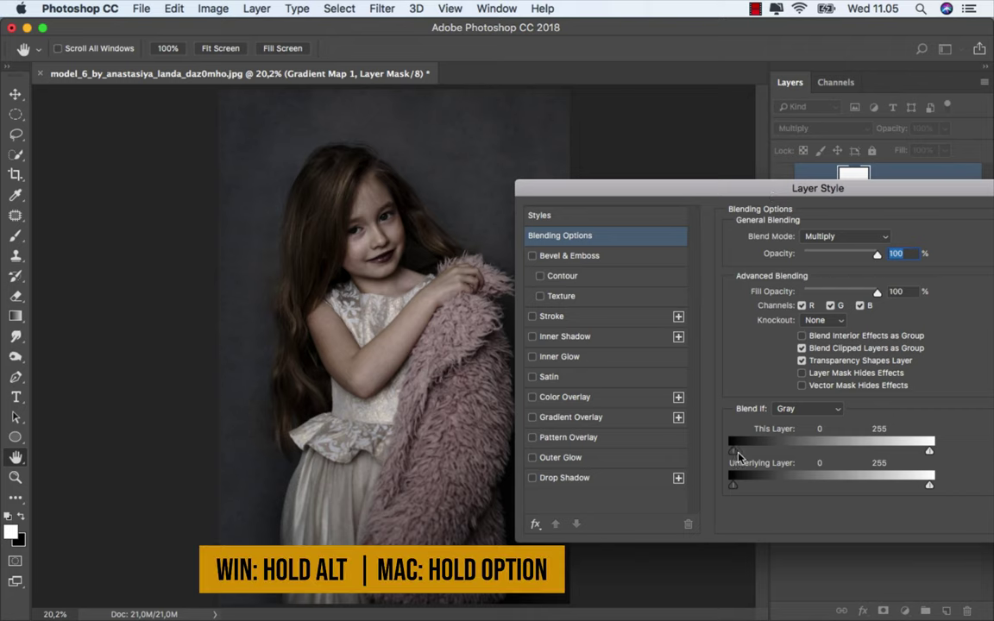
drag(734, 450, 938, 444)
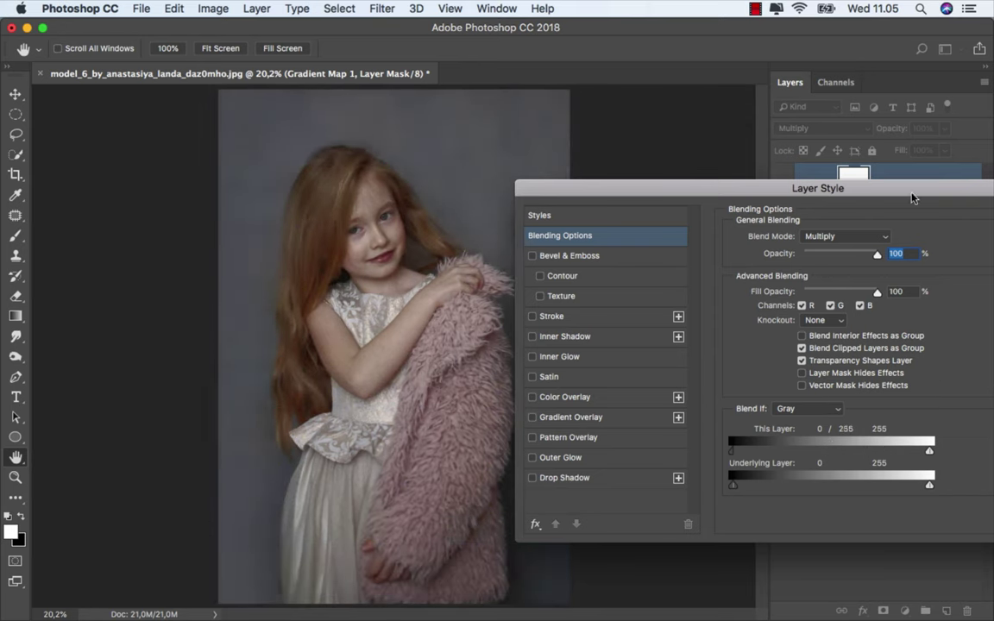
drag(911, 196, 755, 205)
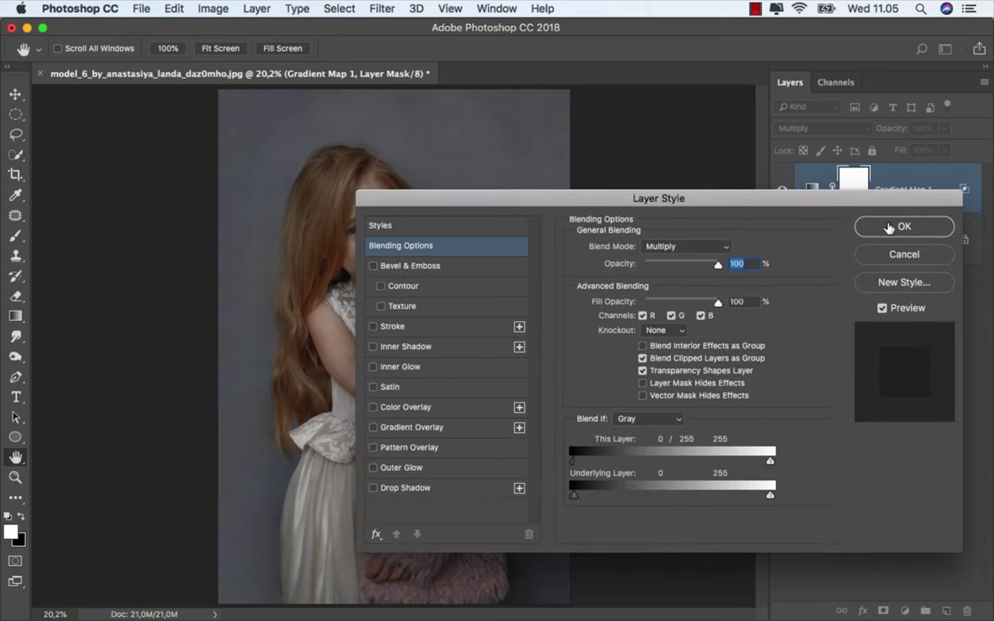
click(878, 225)
click(783, 191)
click(782, 192)
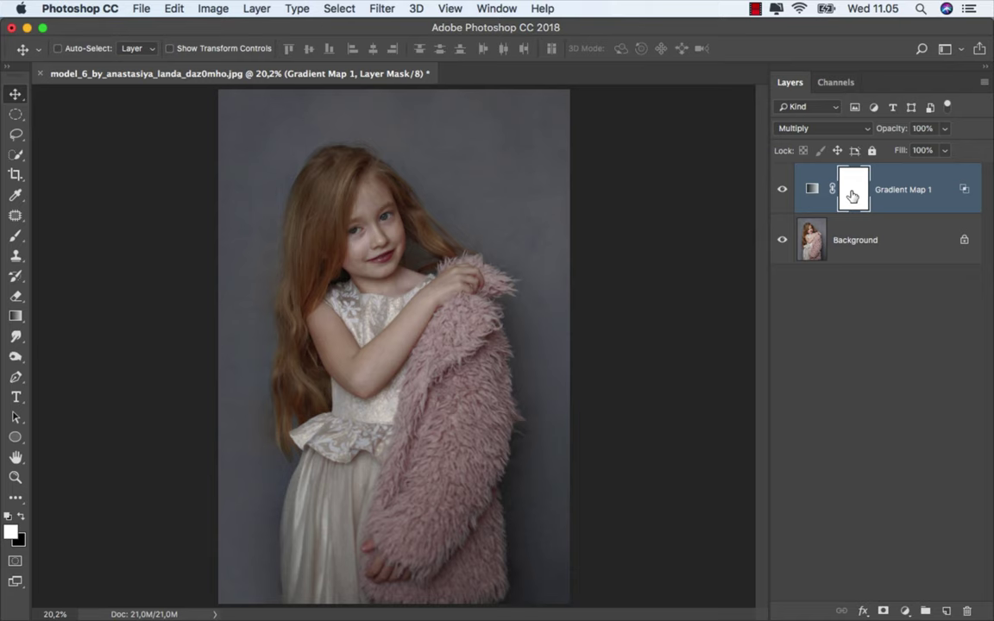
Set up a black soft brush at 134 px and 25% opacity.
click(23, 237)
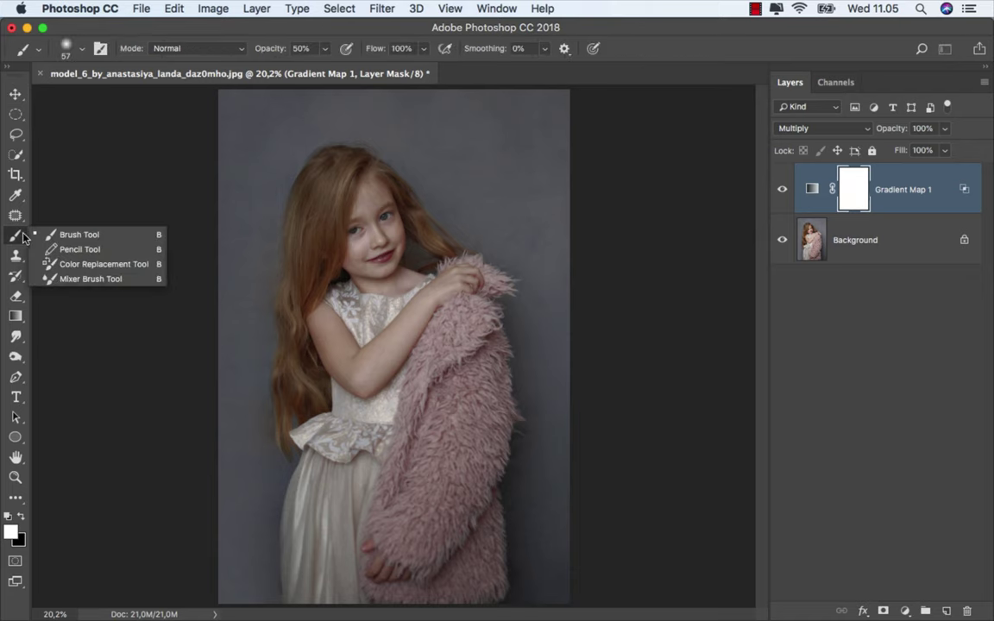
click(52, 234)
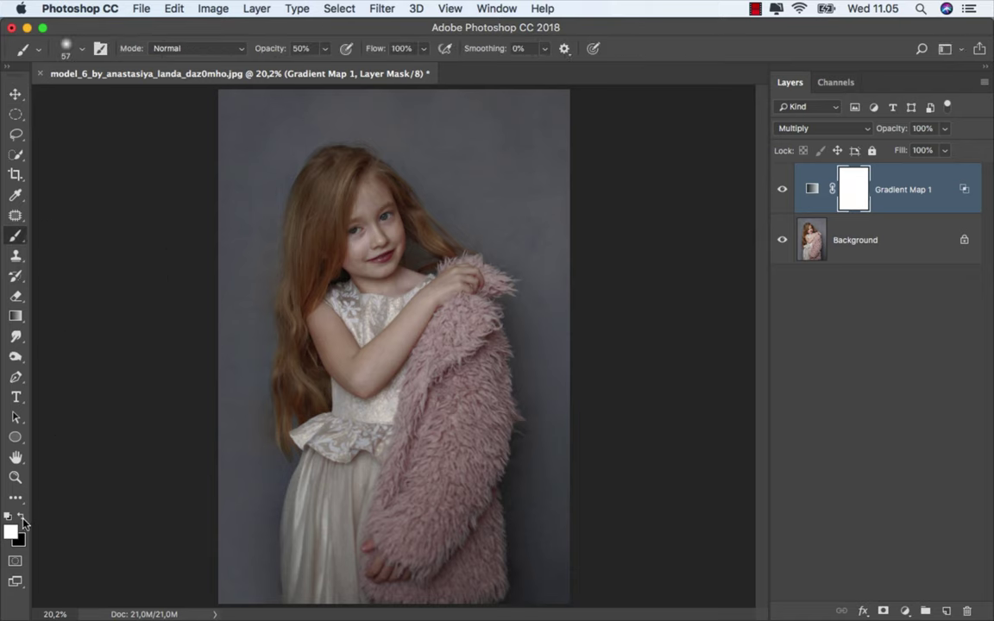
click(22, 517)
right_click(360, 261)
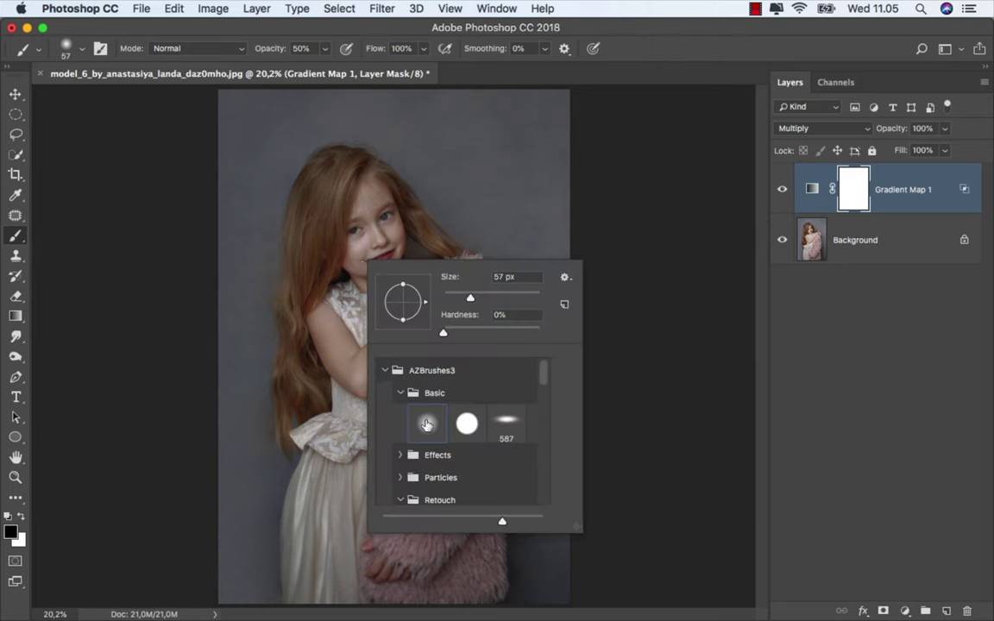
drag(470, 297, 500, 299)
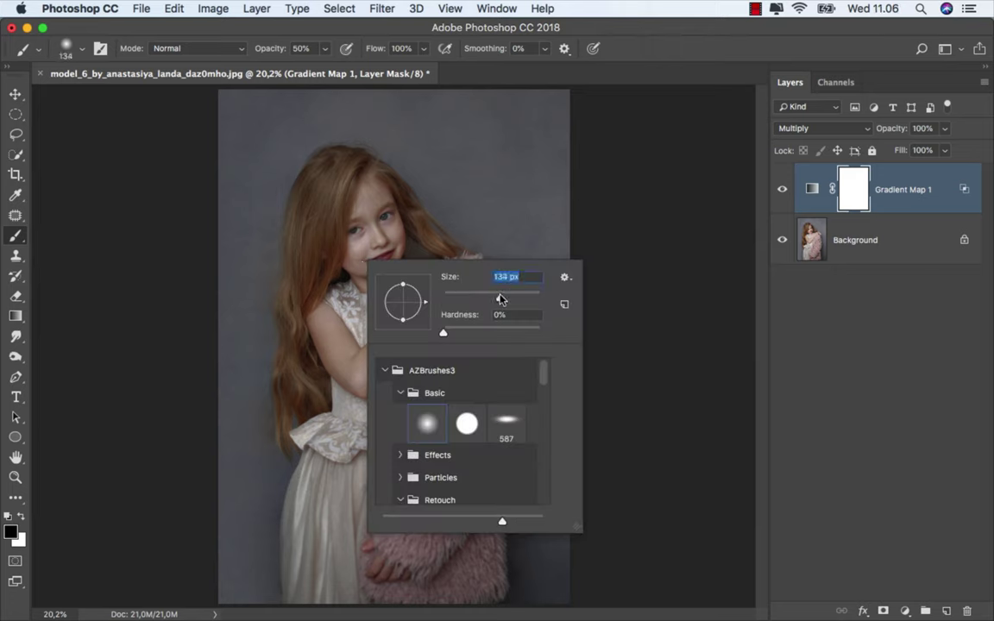
click(325, 52)
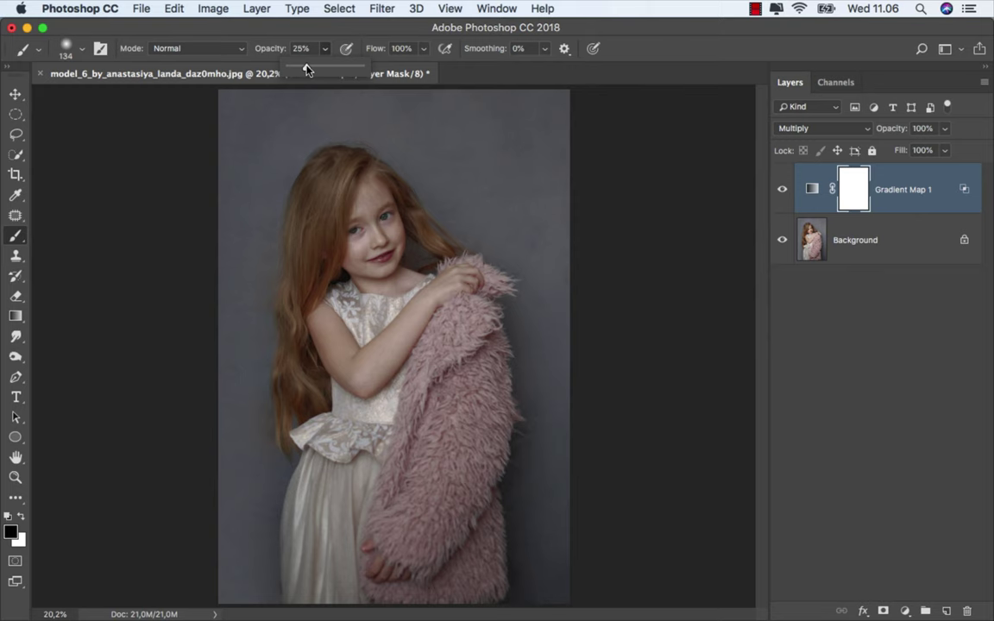
click(331, 35)
scroll(412, 200, up, 5)
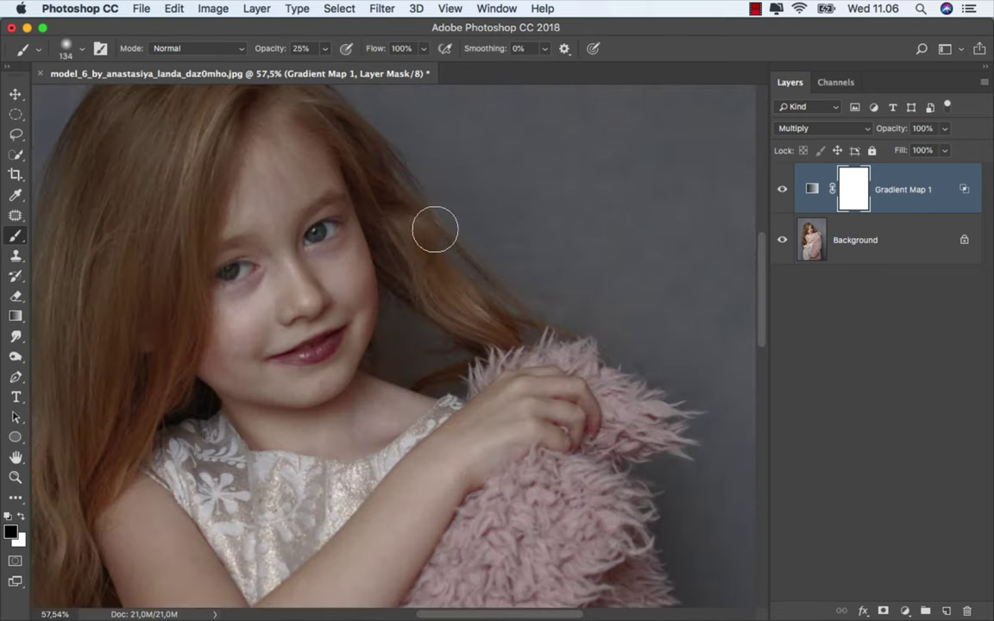
key(bracketright)
key(bracketright)
key(bracketright)
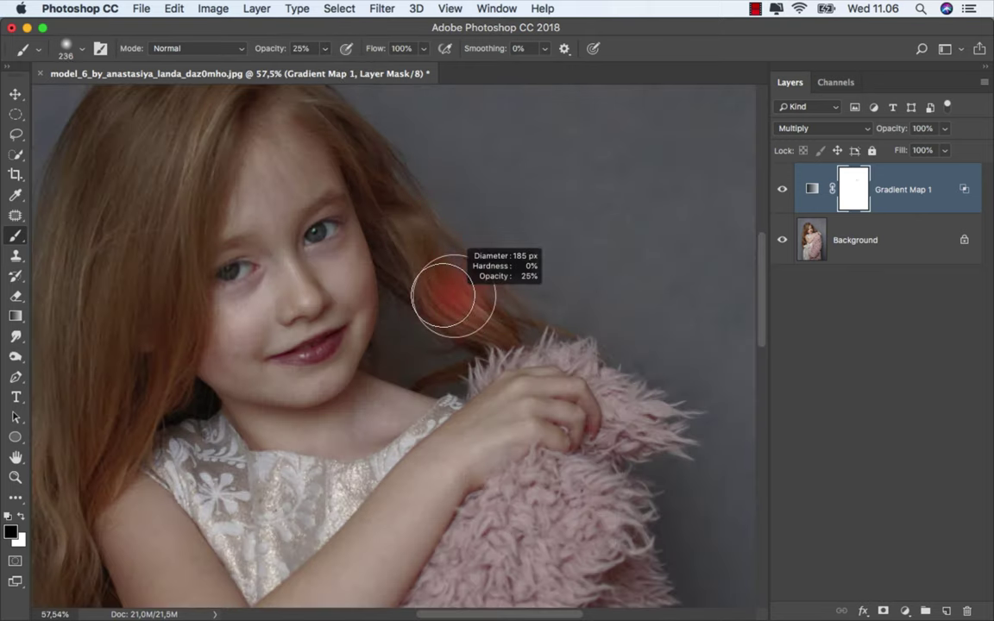
Paint Gradient Map 1's mask over the upper hair, resizing the brush as needed.
click(451, 301)
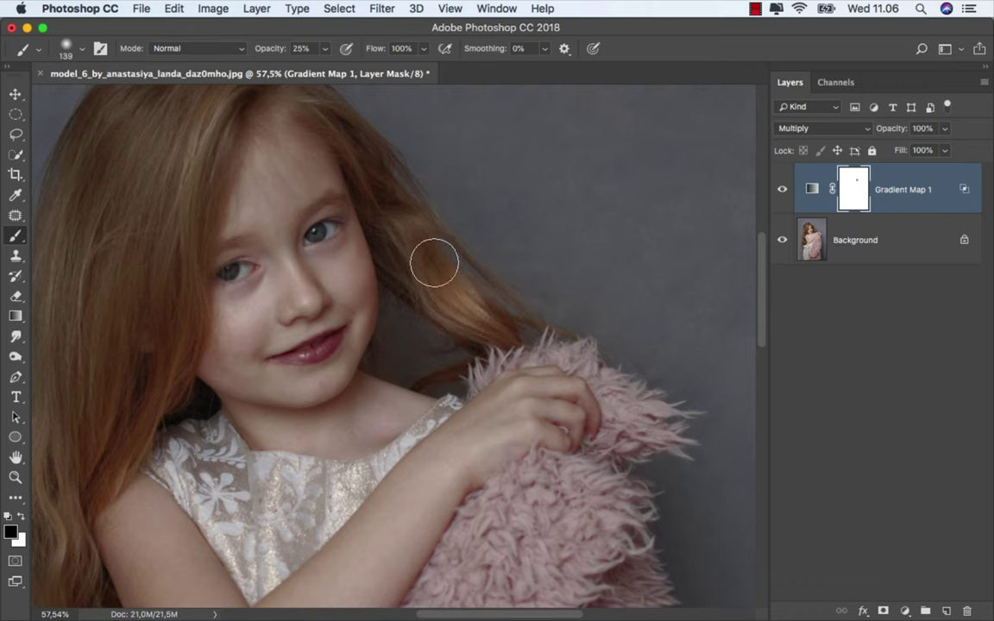
drag(415, 233, 412, 233)
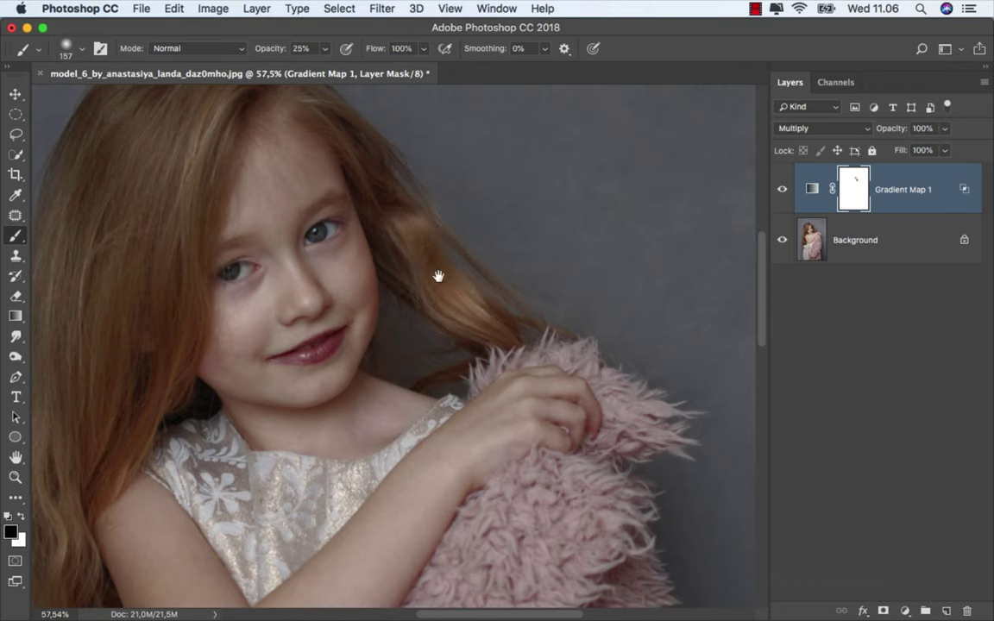
scroll(422, 238, left, 5)
scroll(422, 238, up, 2)
scroll(422, 237, up, 2)
drag(373, 195, 369, 215)
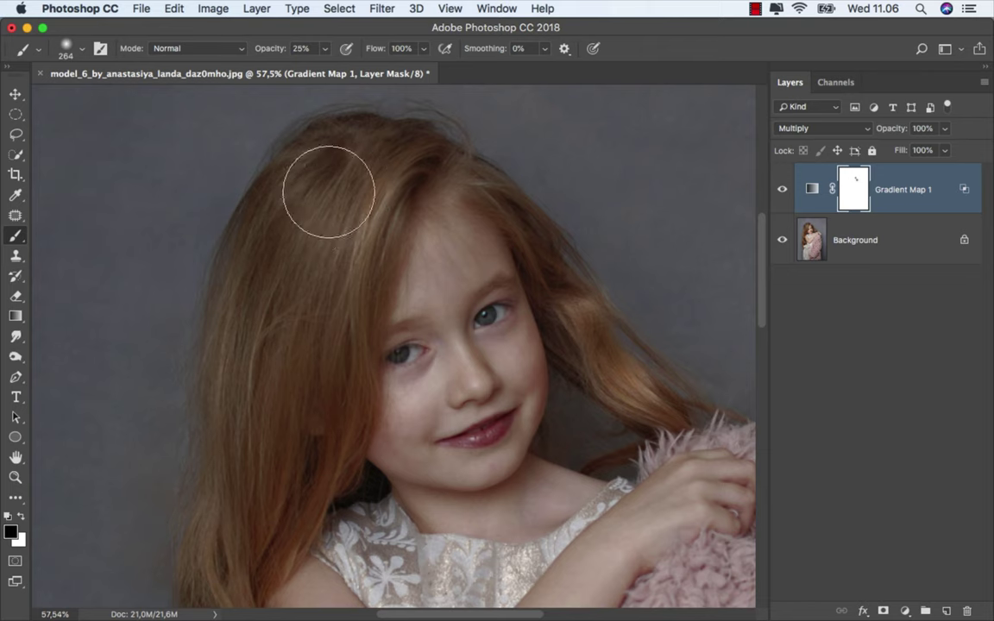
drag(307, 206, 276, 205)
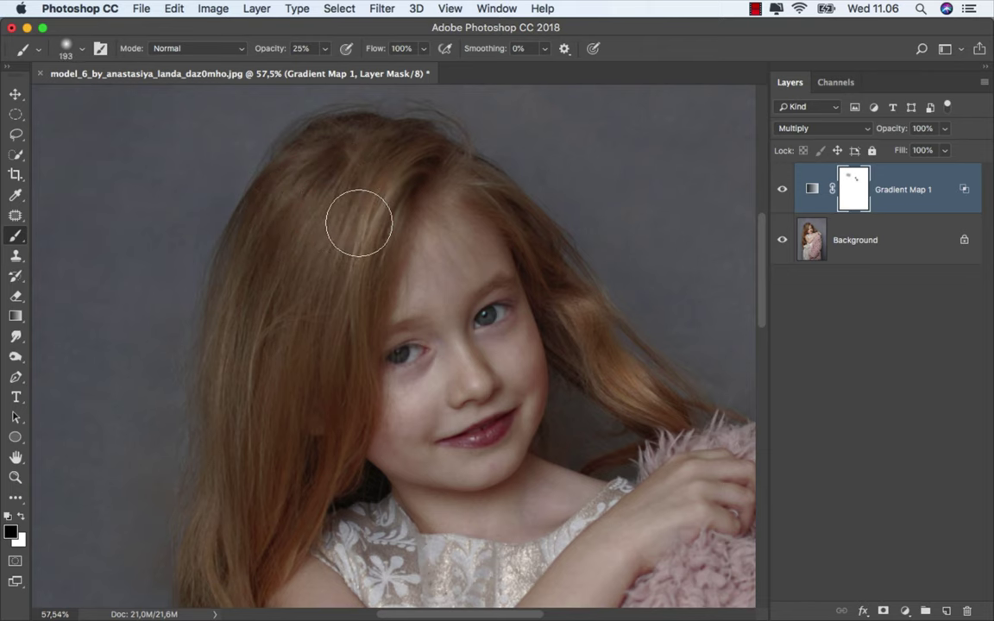
scroll(288, 189, down, 1)
scroll(307, 212, down, 1)
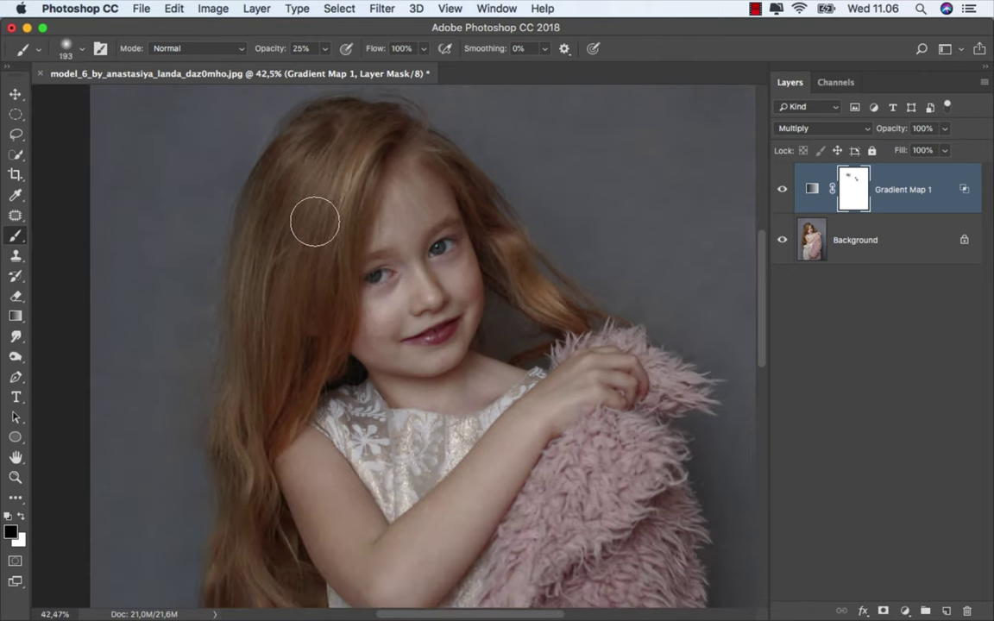
scroll(302, 250, down, 2)
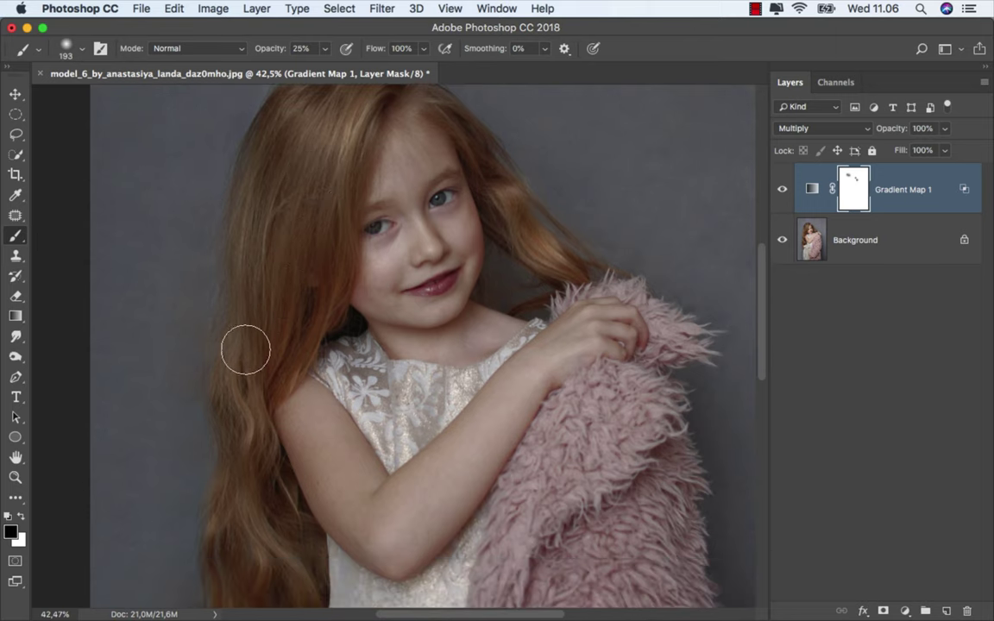
mouse_move(239, 377)
mouse_down()
mouse_move(260, 428)
mouse_move(230, 411)
mouse_move(250, 426)
mouse_up()
Continue masking the lower hair, the hair beside the face and the top of the head.
scroll(246, 384, down, 2)
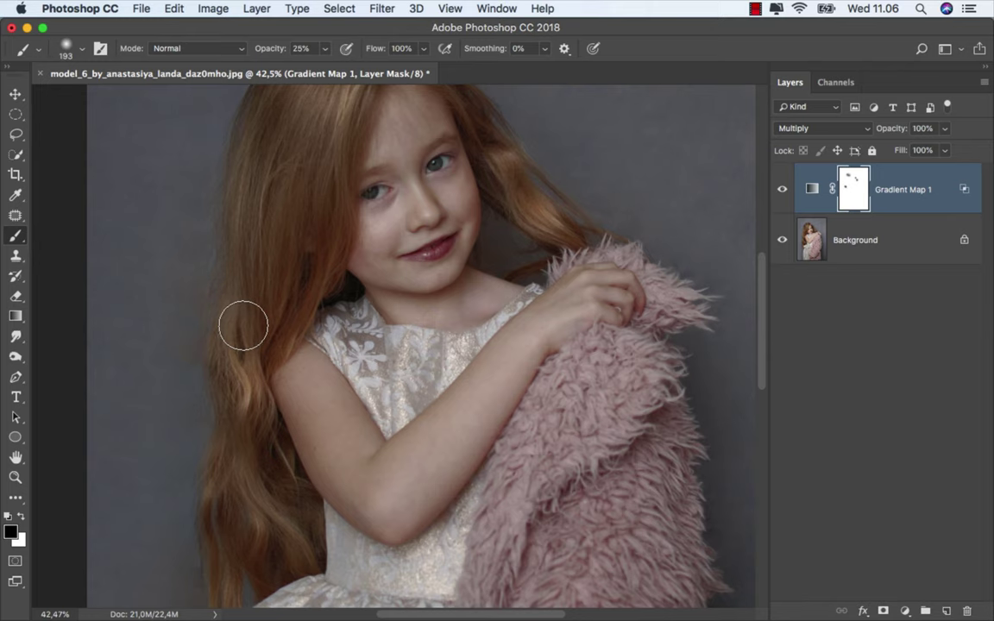
mouse_move(239, 462)
mouse_down()
mouse_move(222, 484)
mouse_move(288, 530)
mouse_move(241, 505)
mouse_up()
scroll(267, 380, down, 3)
scroll(250, 406, down, 2)
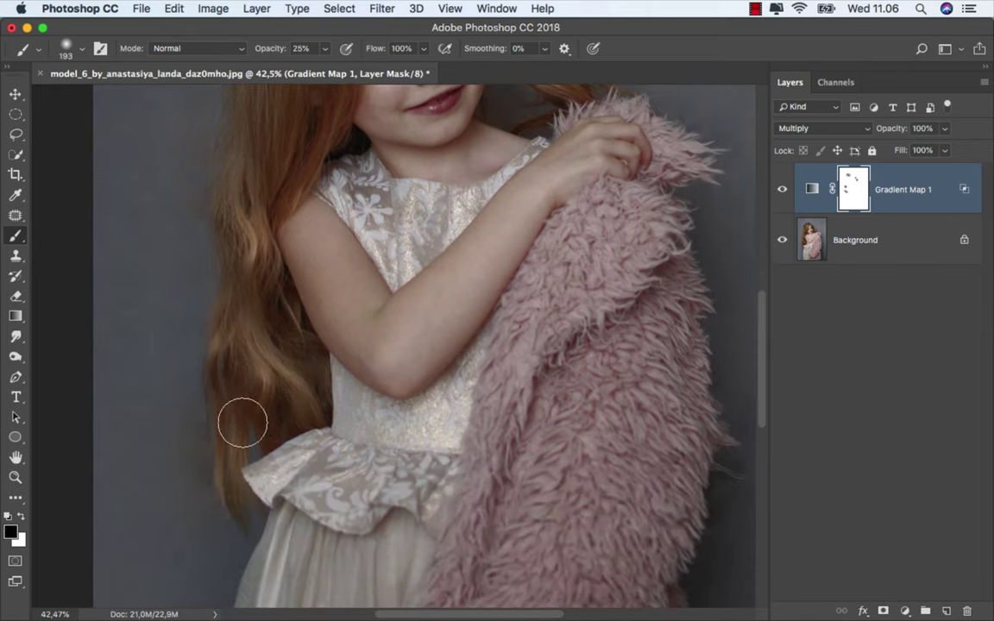
mouse_move(237, 435)
mouse_down()
mouse_move(226, 434)
mouse_move(224, 450)
mouse_up()
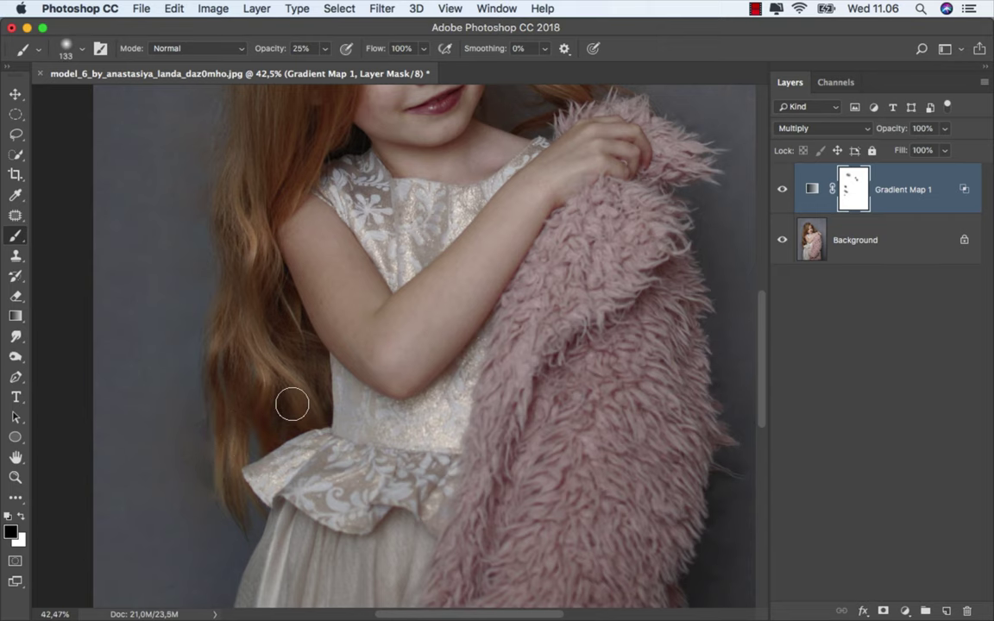
scroll(276, 345, up, 5)
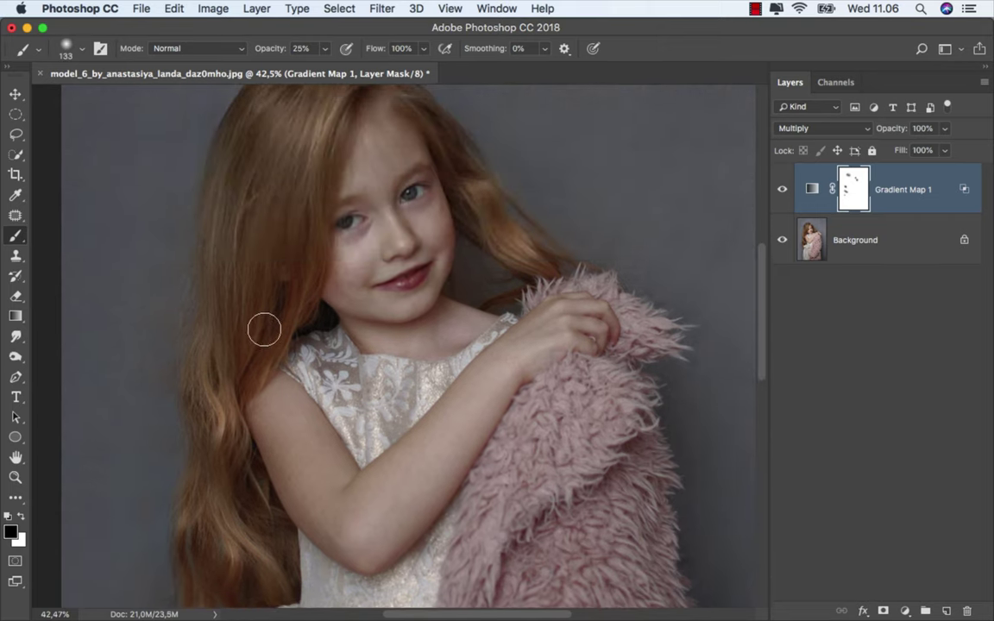
drag(240, 267, 285, 266)
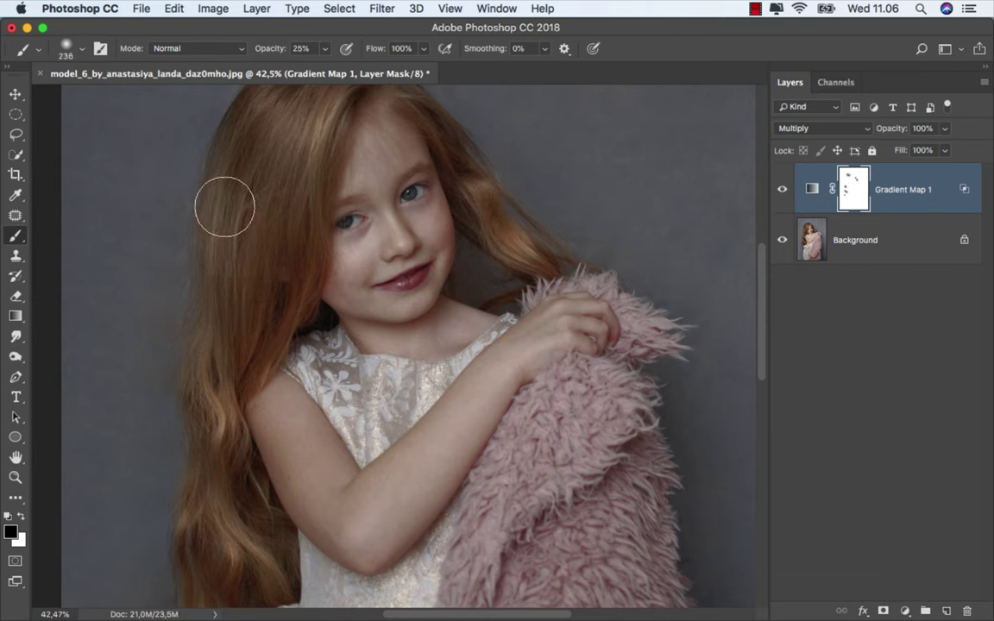
mouse_move(224, 207)
mouse_down()
mouse_move(244, 311)
mouse_move(207, 284)
mouse_move(244, 288)
mouse_up()
drag(224, 202, 255, 300)
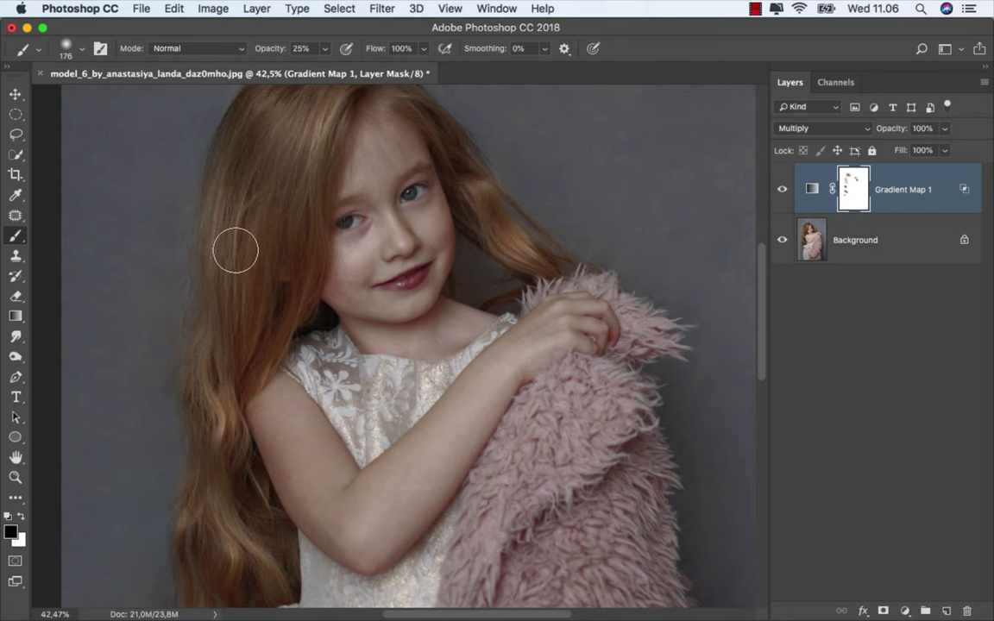
scroll(322, 297, down, 1)
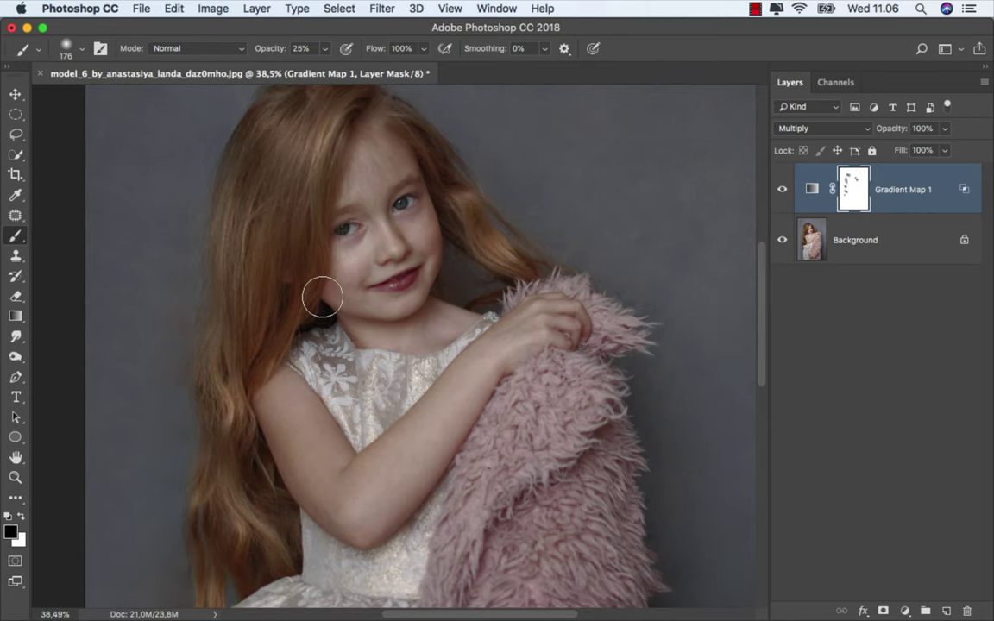
drag(323, 297, 308, 399)
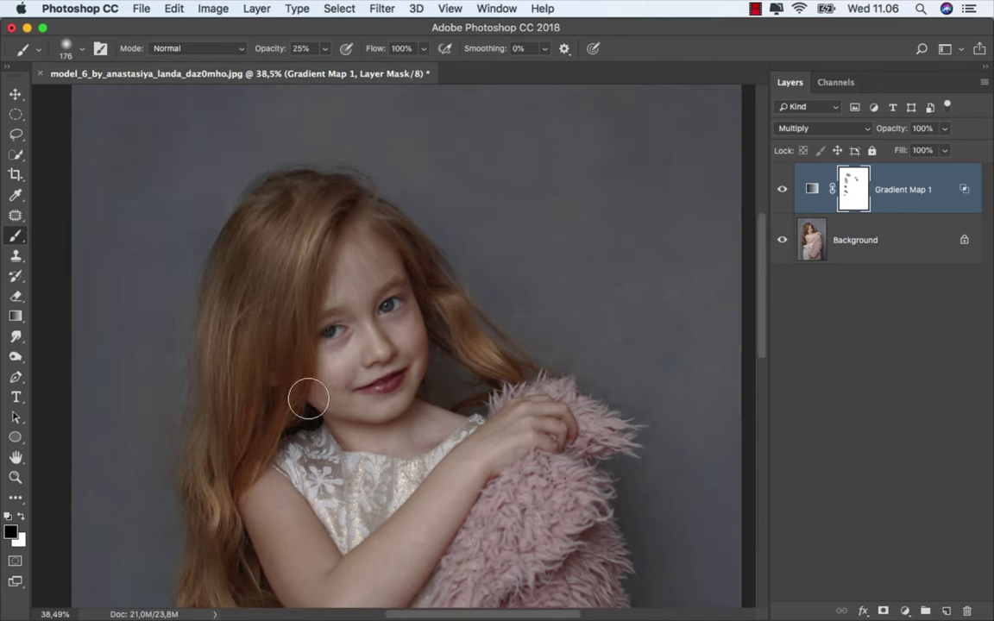
key(bracketright)
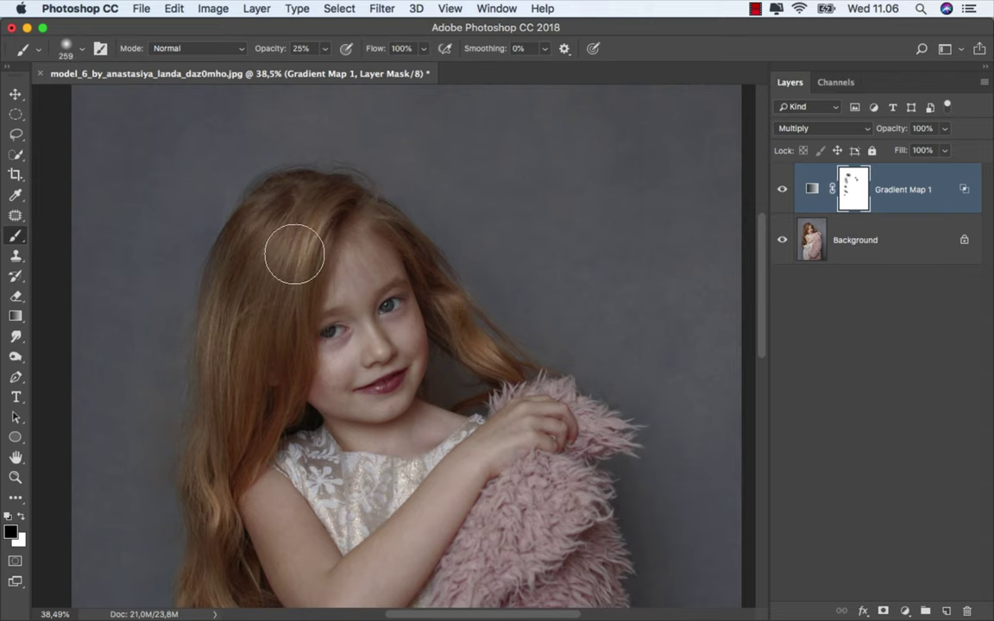
scroll(338, 183, down, 3)
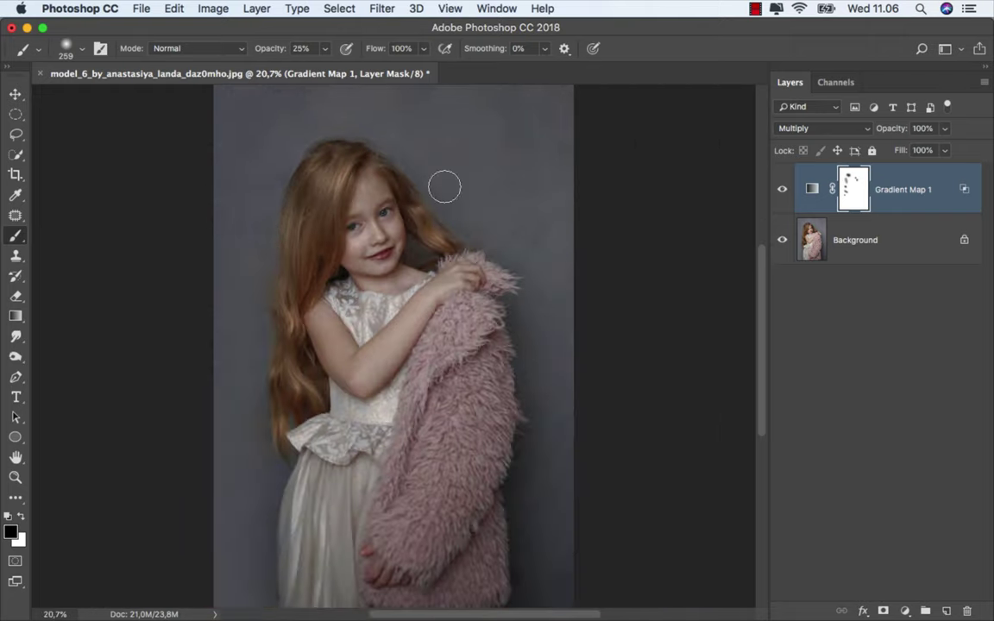
Toggle Gradient Map 1 to compare, then select its adjustment thumbnail and the Move tool.
click(783, 189)
click(783, 190)
click(812, 189)
key(v)
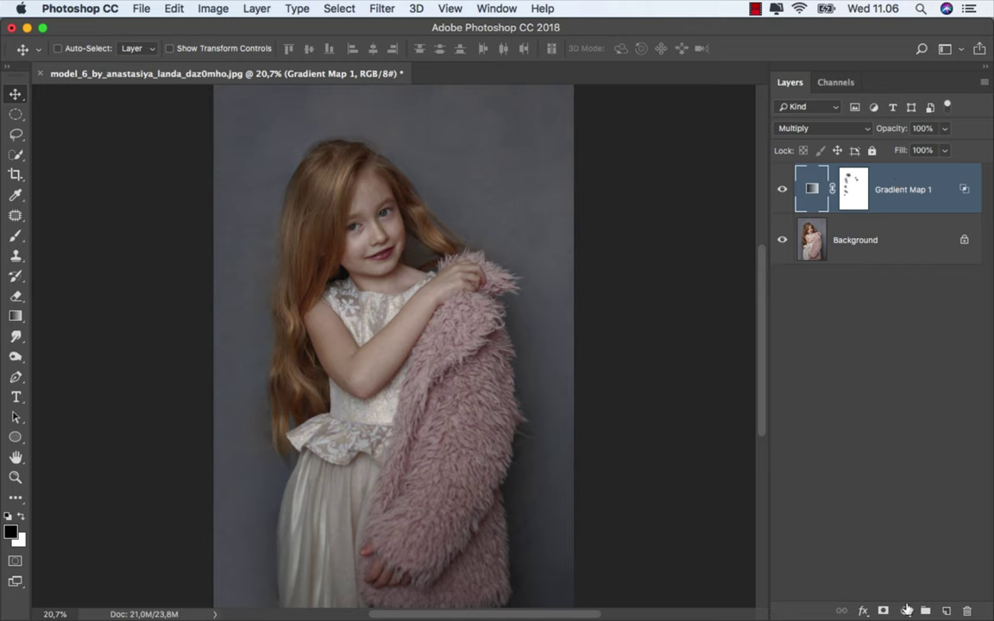
Add a black-to-white Gradient Map 2 layer set to Lighten above Gradient Map 1.
click(905, 611)
click(936, 567)
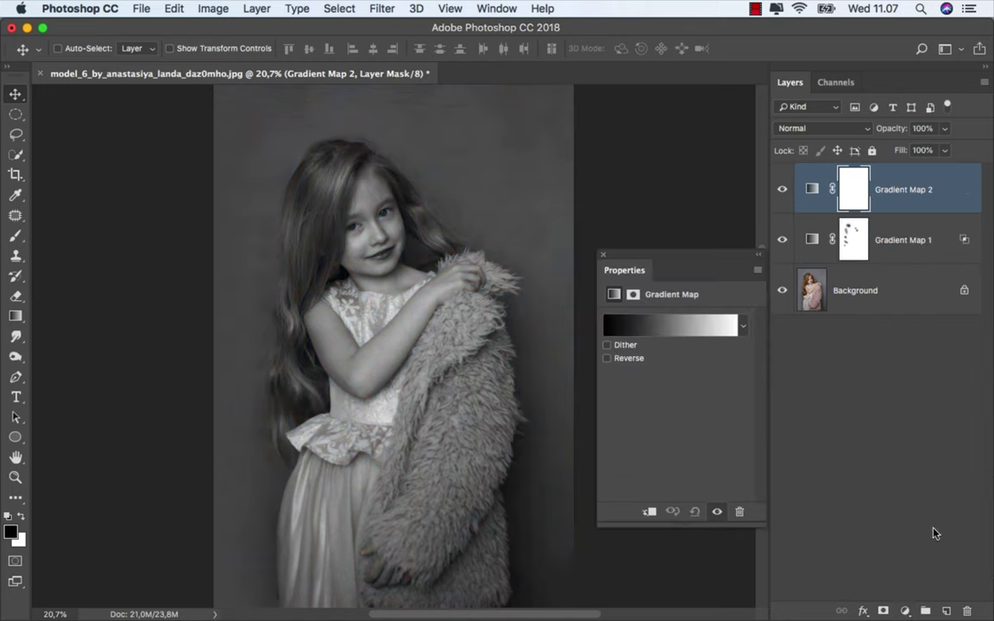
click(743, 325)
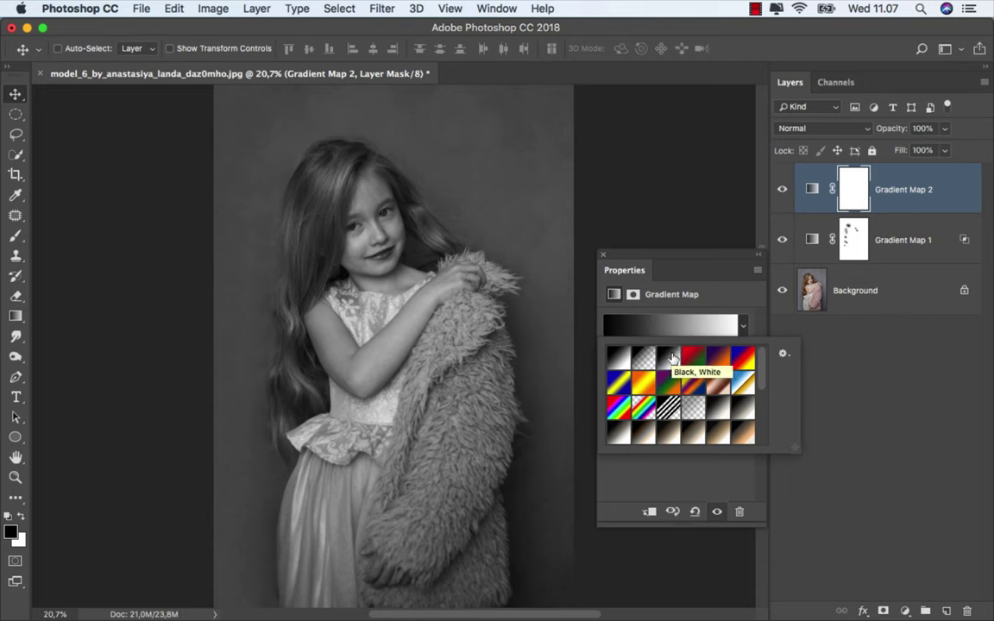
click(674, 268)
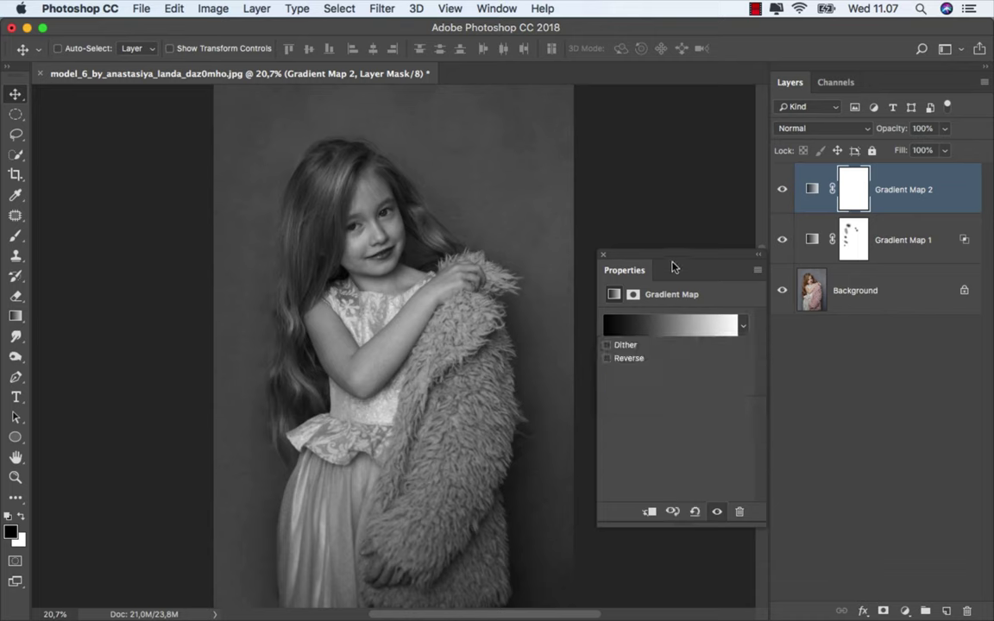
click(800, 129)
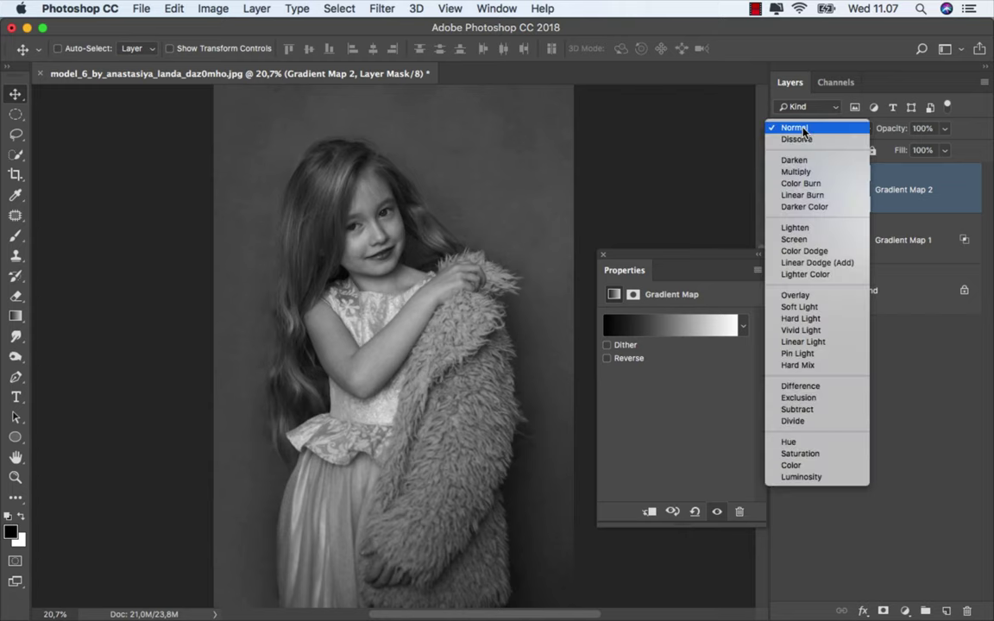
click(819, 228)
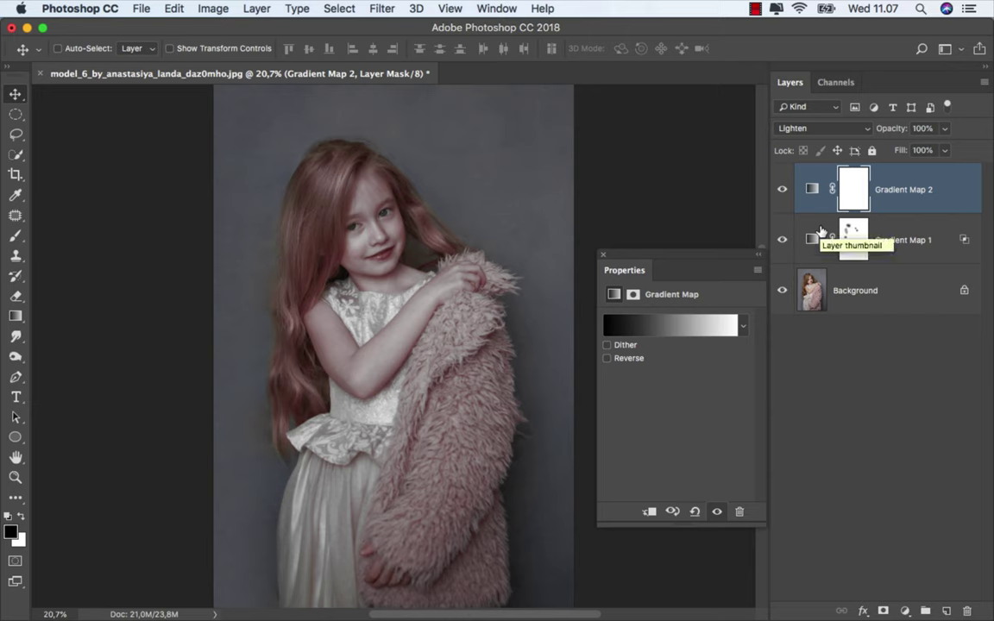
Split Gradient Map 2's This Layer black point, stretching it from 75 to 255.
click(602, 257)
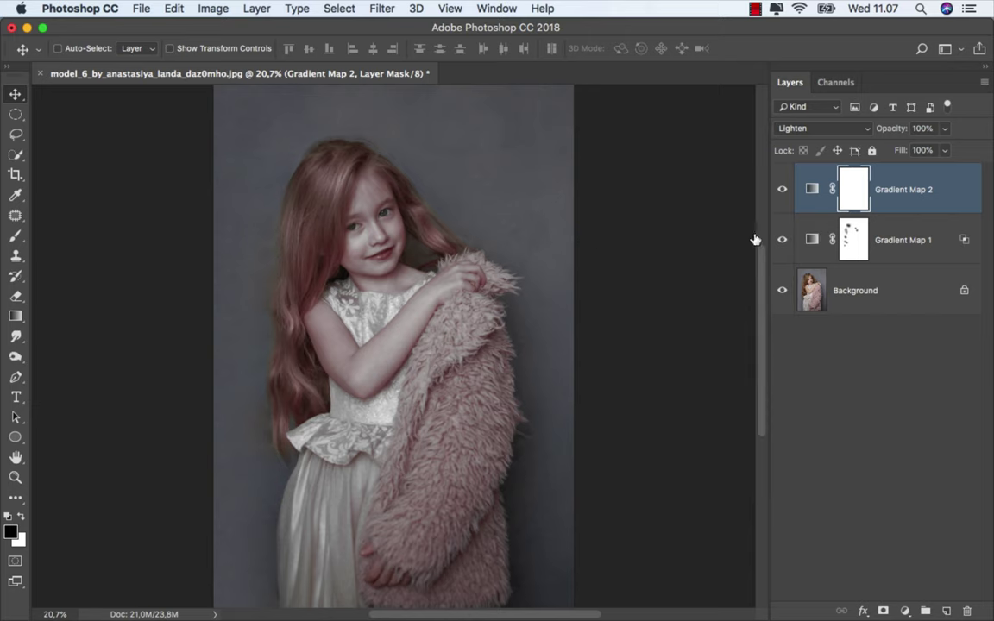
right_click(858, 190)
click(876, 185)
drag(451, 199, 627, 172)
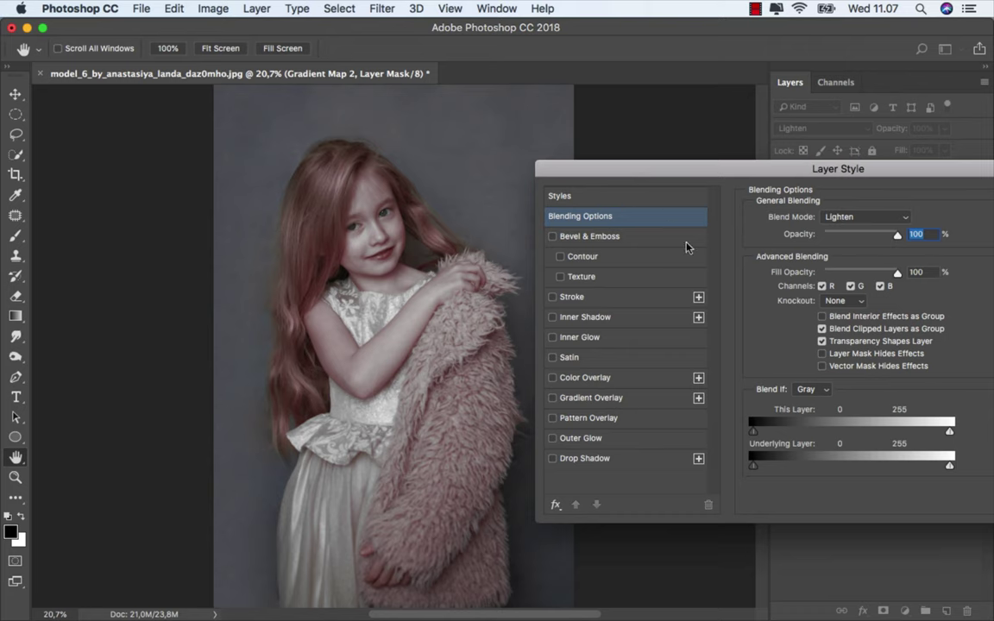
drag(752, 431, 816, 432)
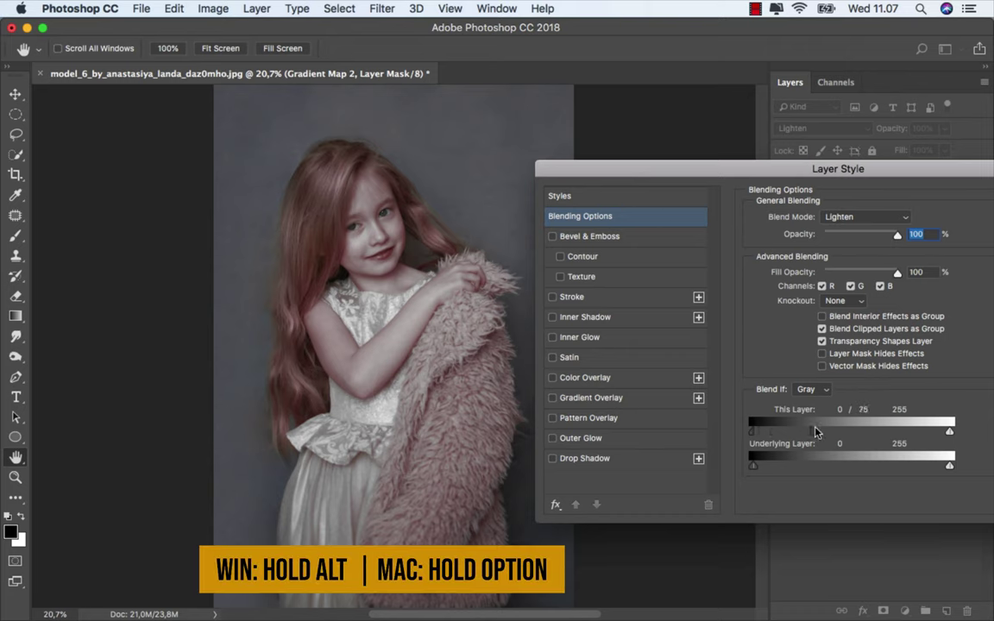
drag(878, 426, 954, 425)
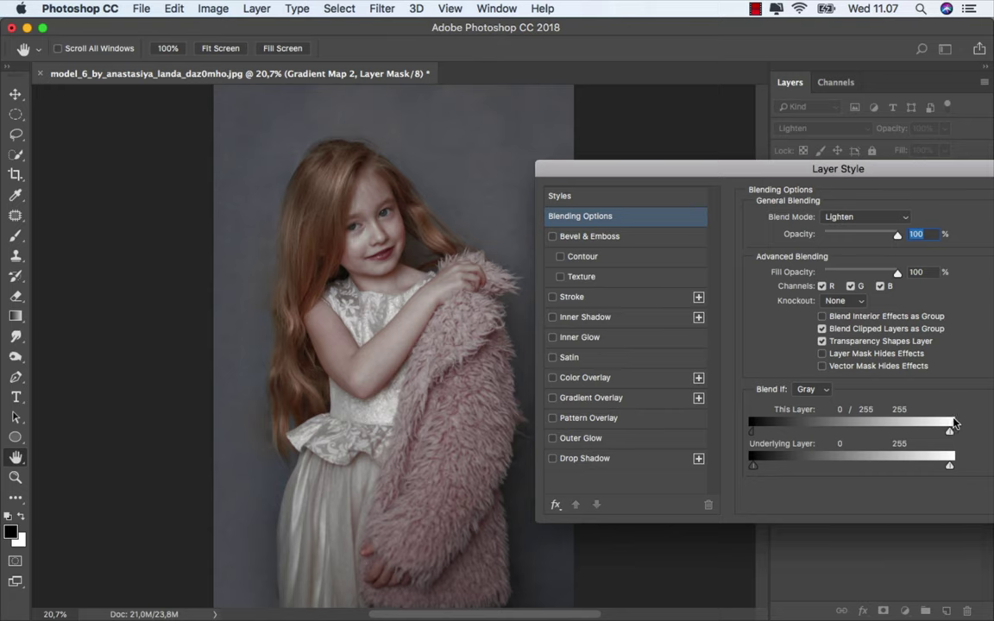
drag(863, 170, 664, 189)
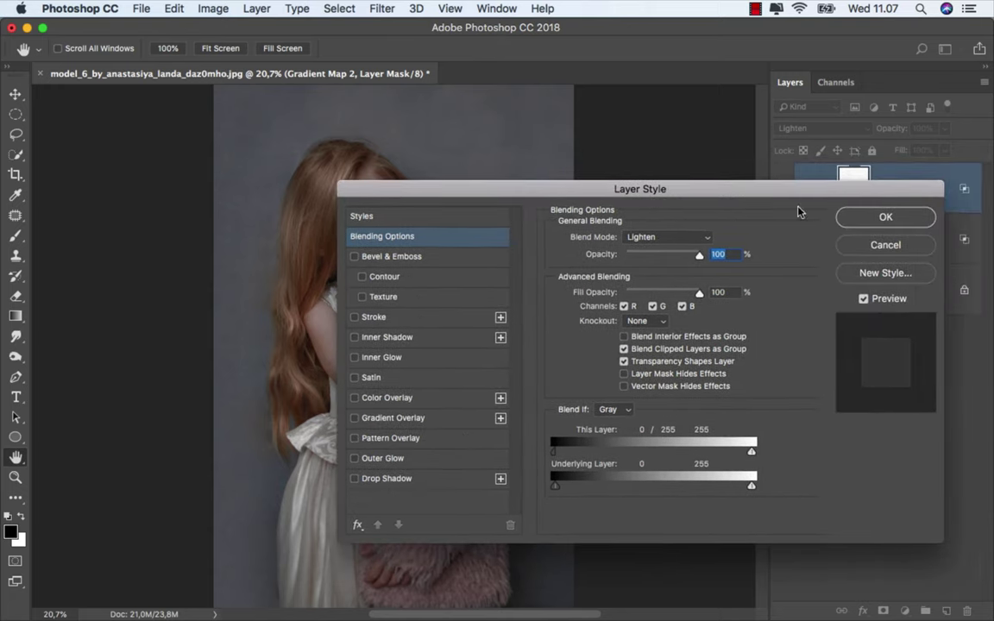
click(866, 221)
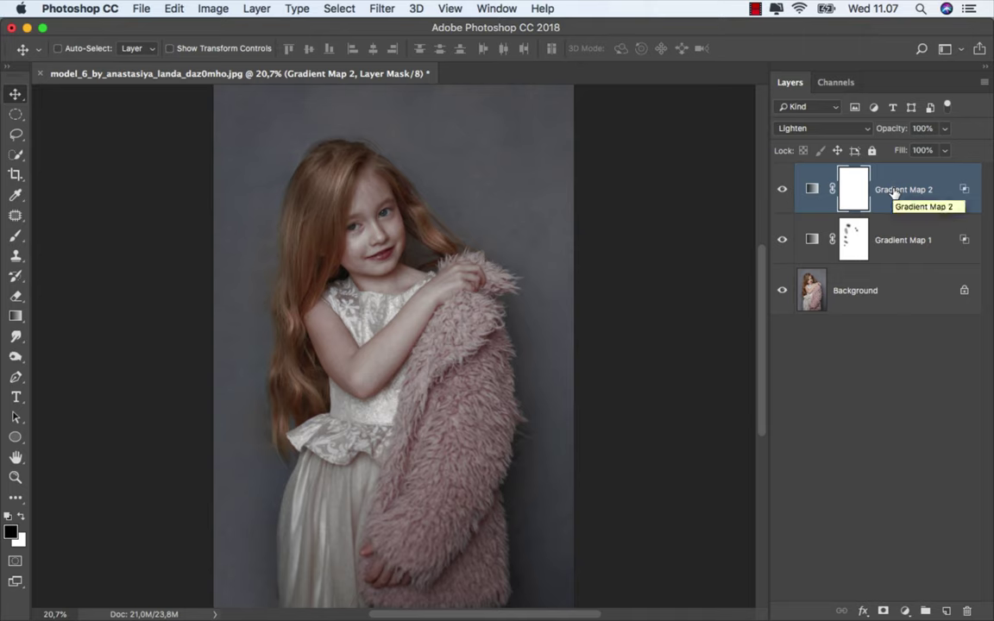
Toggle Gradient Map 2 to compare and select its adjustment thumbnail.
click(782, 190)
click(782, 190)
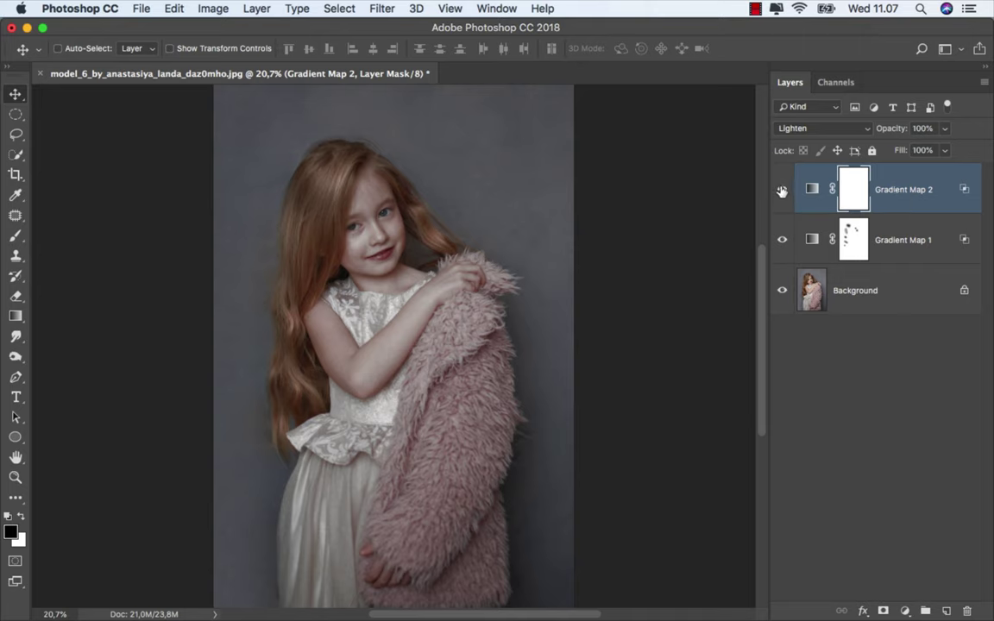
click(811, 189)
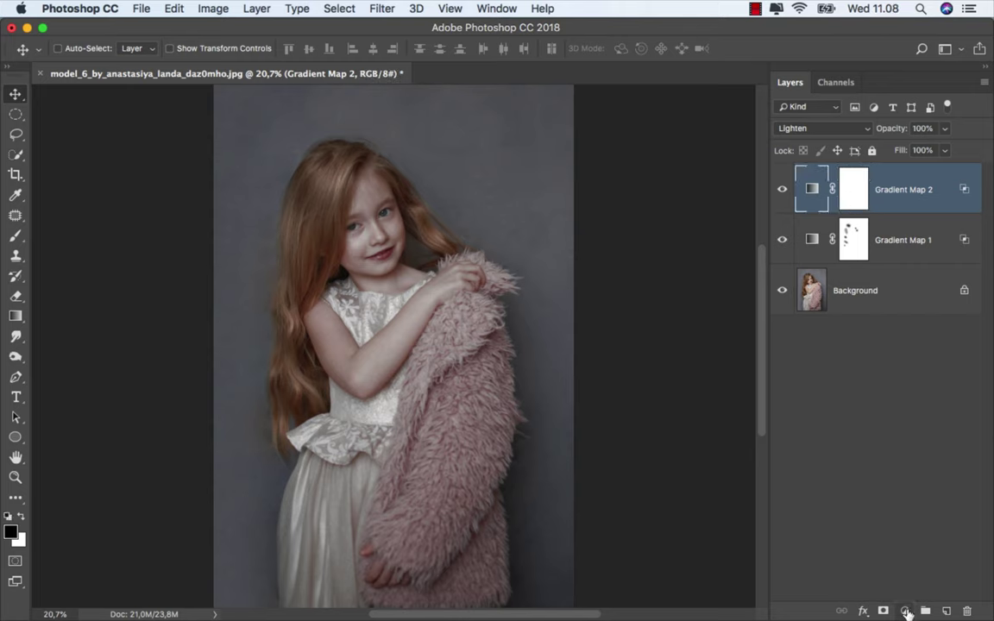
Add a black-to-white Gradient Map 3 layer set to Color Dodge.
click(904, 611)
click(922, 572)
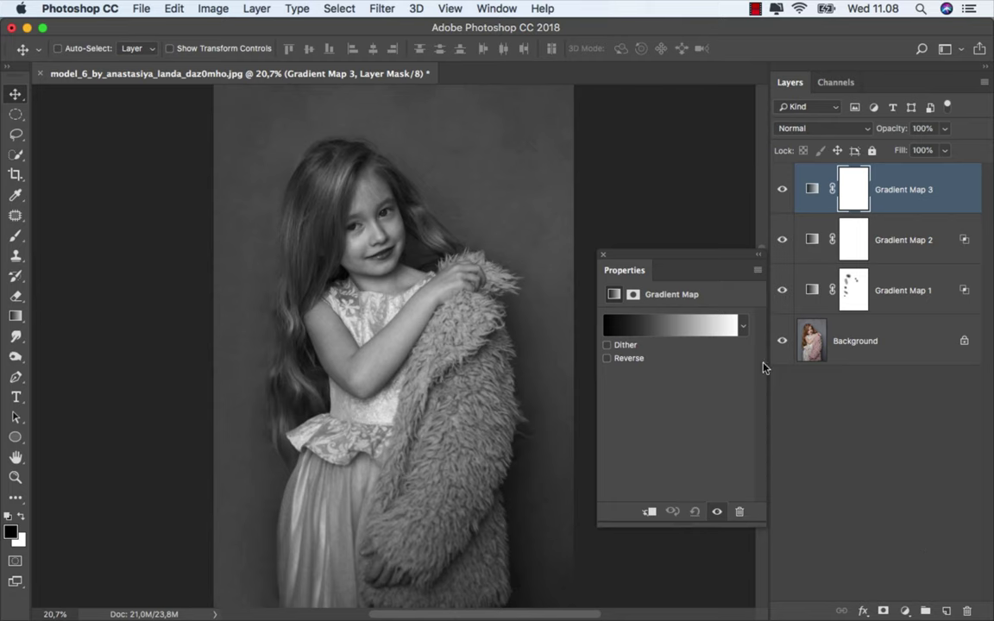
click(743, 325)
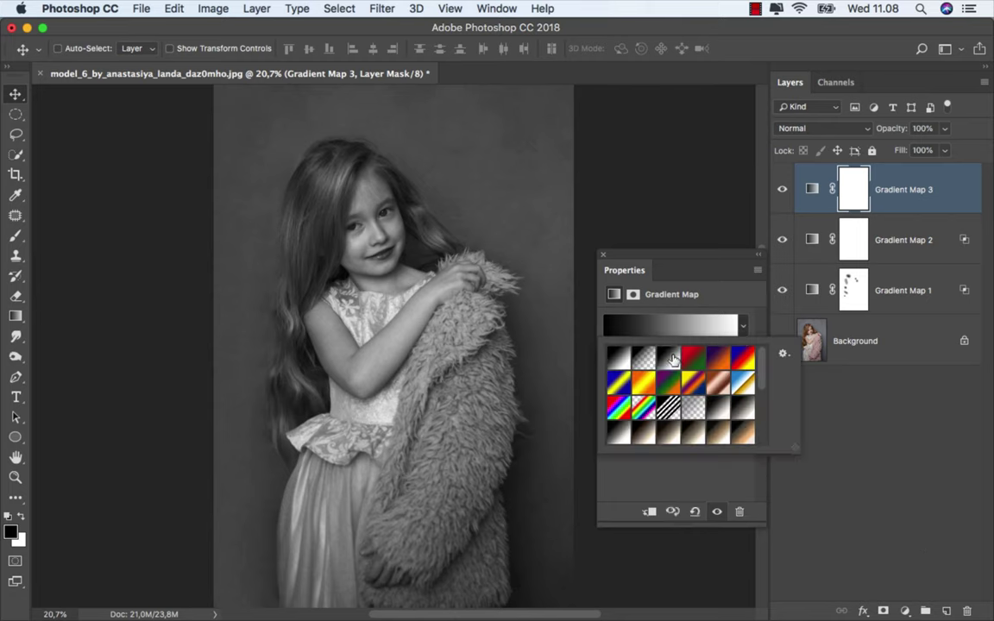
click(601, 258)
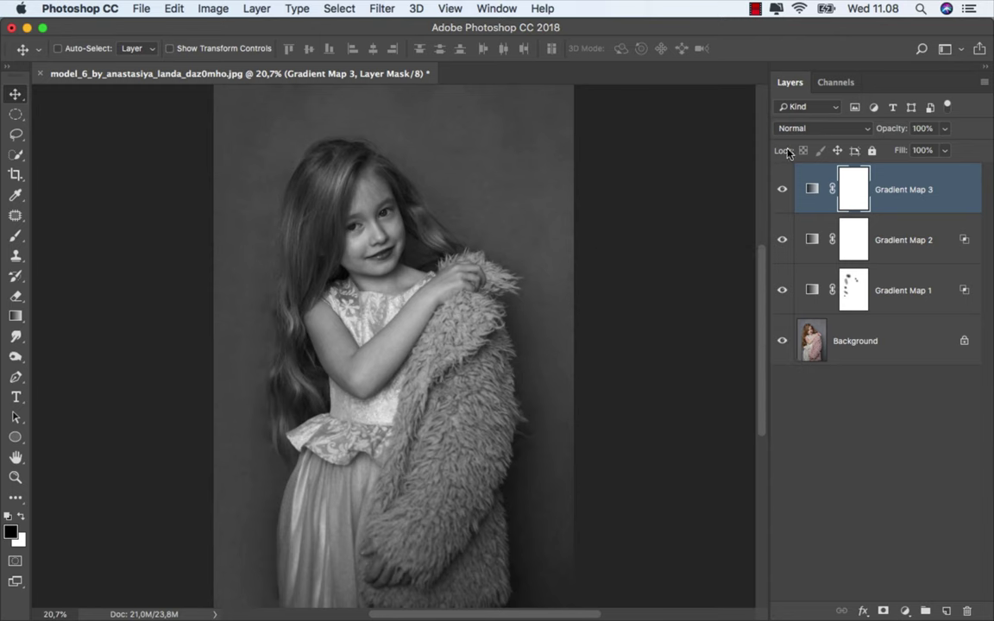
click(807, 129)
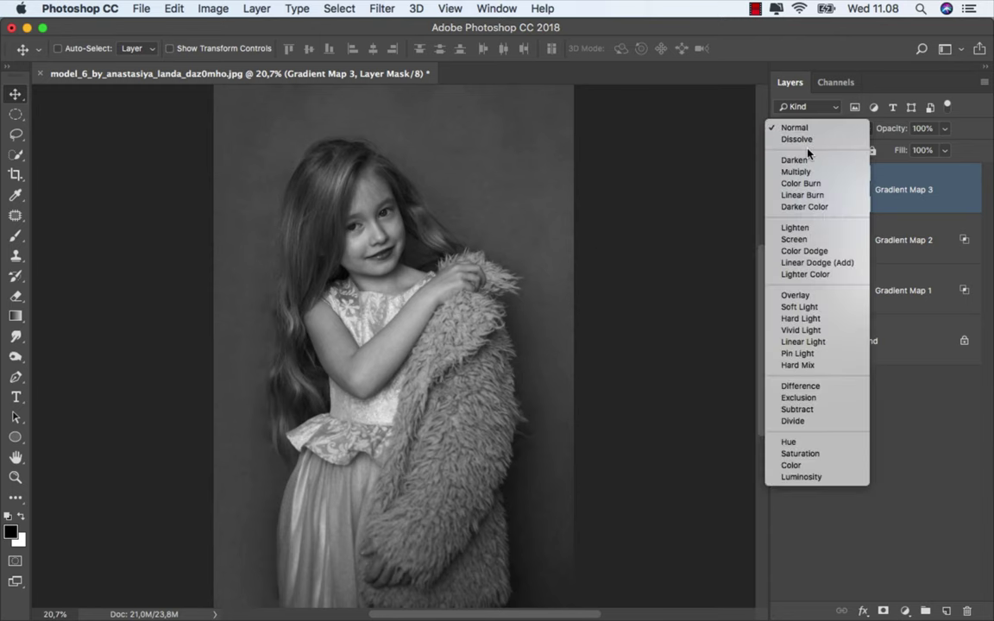
click(827, 248)
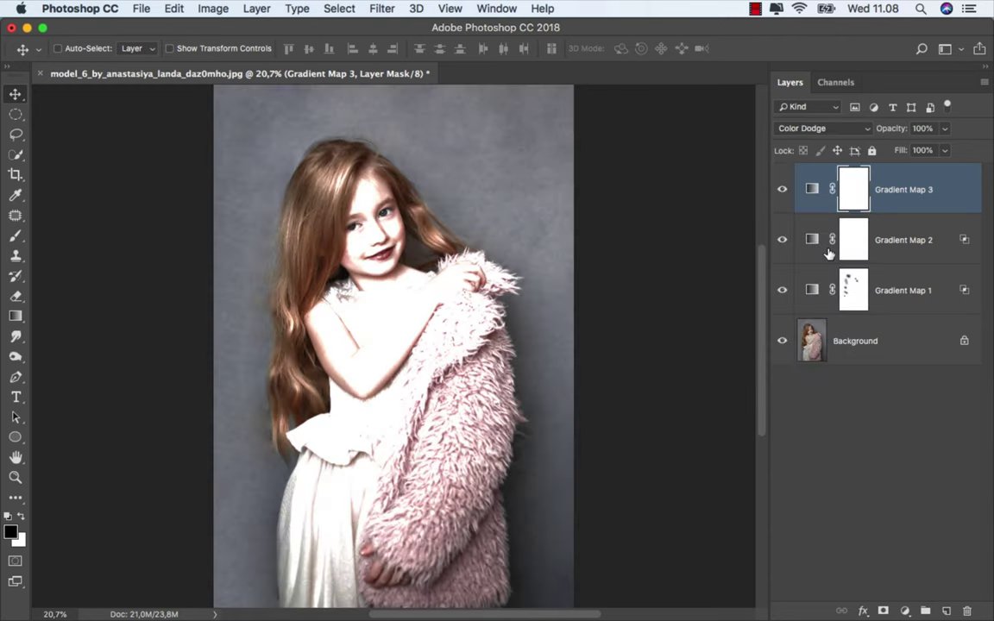
Split both This Layer and Underlying Layer Blend If black sliders on Gradient Map 3.
right_click(882, 209)
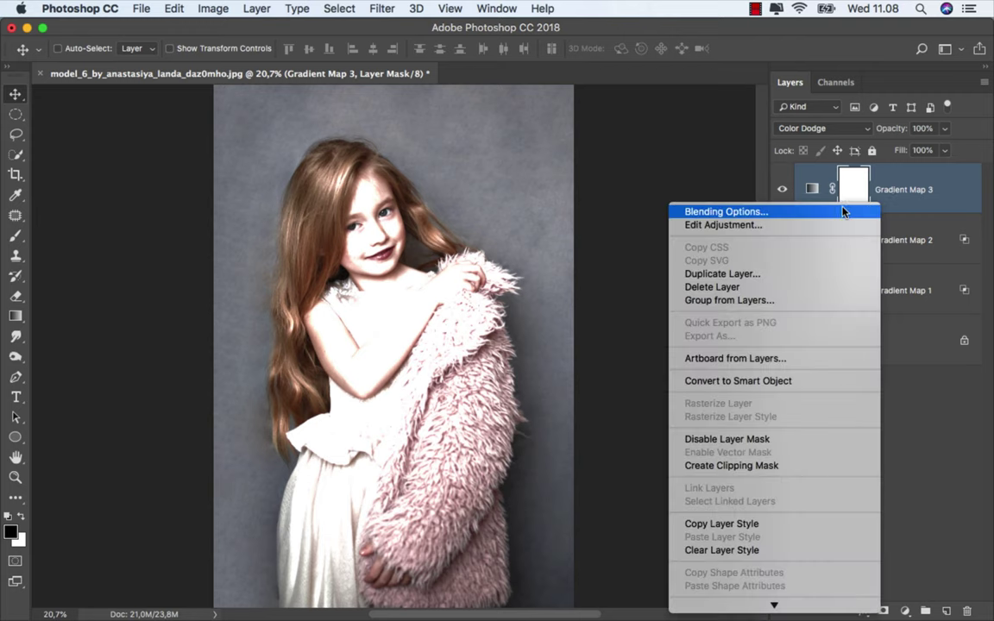
click(826, 211)
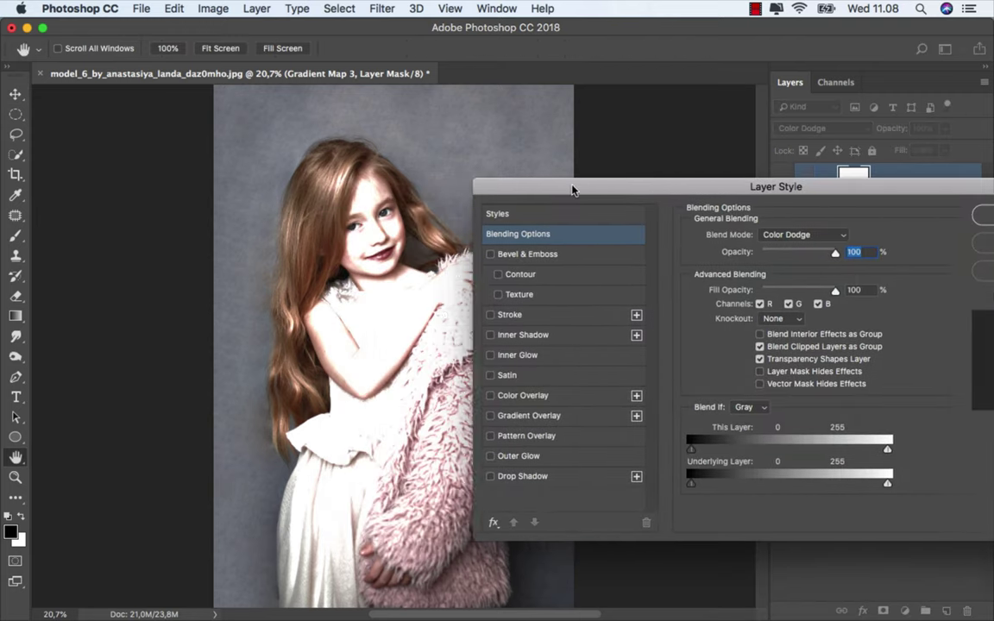
drag(458, 191, 642, 187)
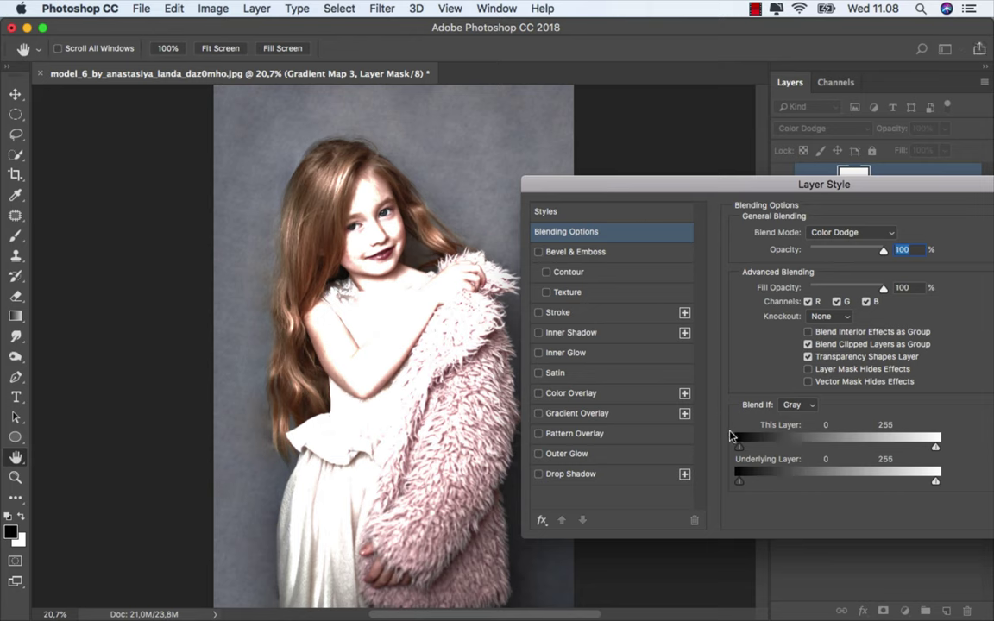
drag(791, 449, 942, 449)
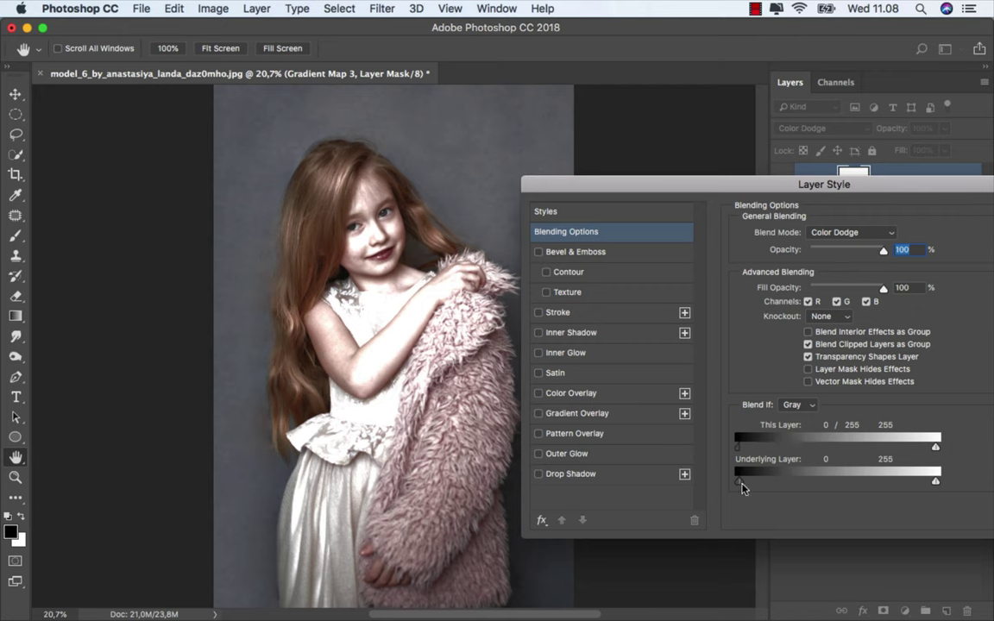
drag(742, 488, 940, 478)
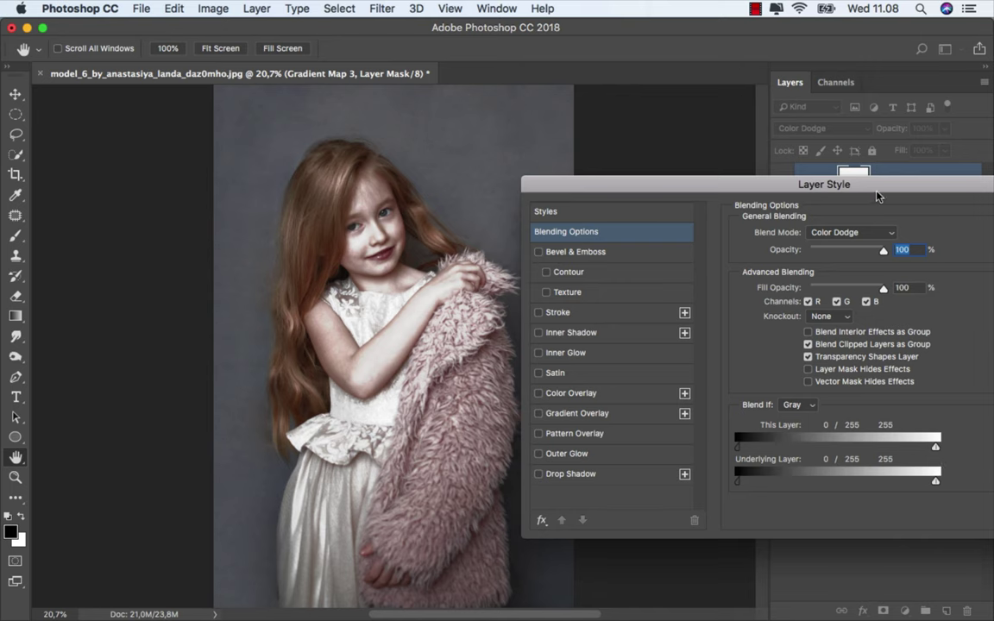
drag(876, 195, 705, 206)
click(896, 227)
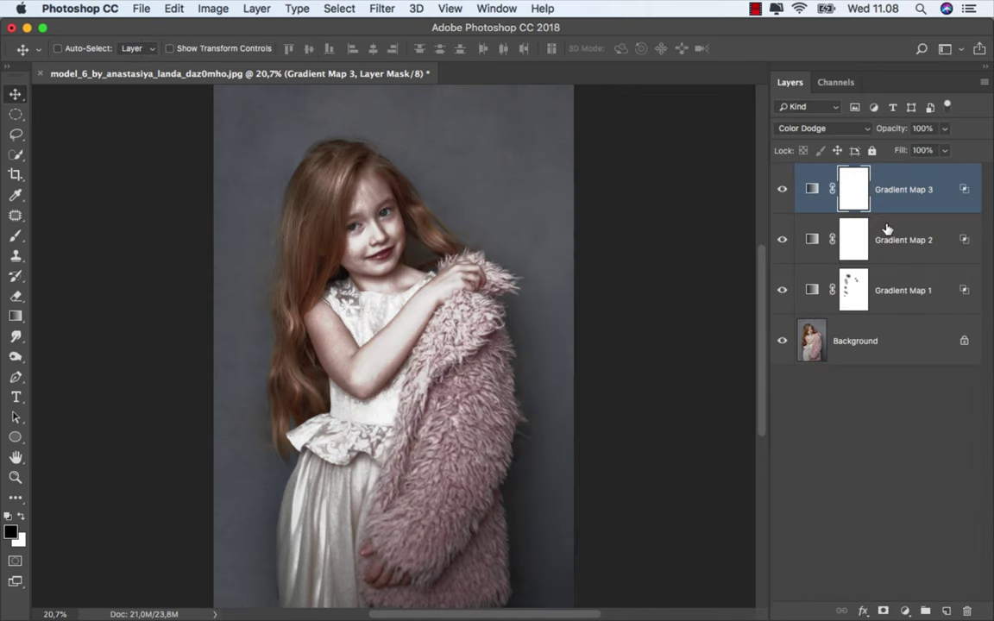
Lower Gradient Map 3's fill to 30%, compare it, and select its layer mask.
click(899, 188)
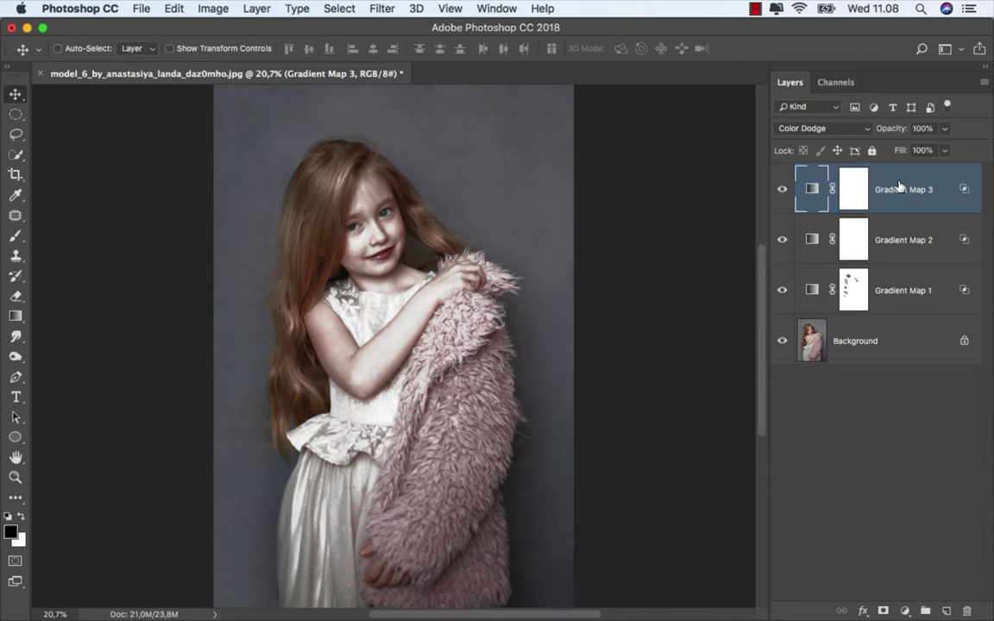
click(946, 152)
drag(926, 169, 896, 170)
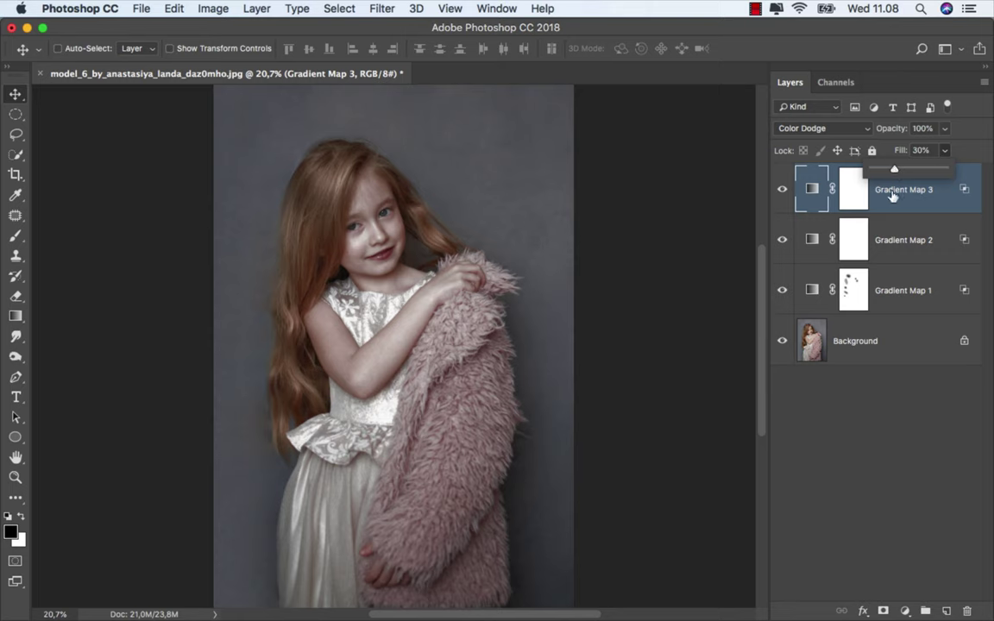
click(892, 195)
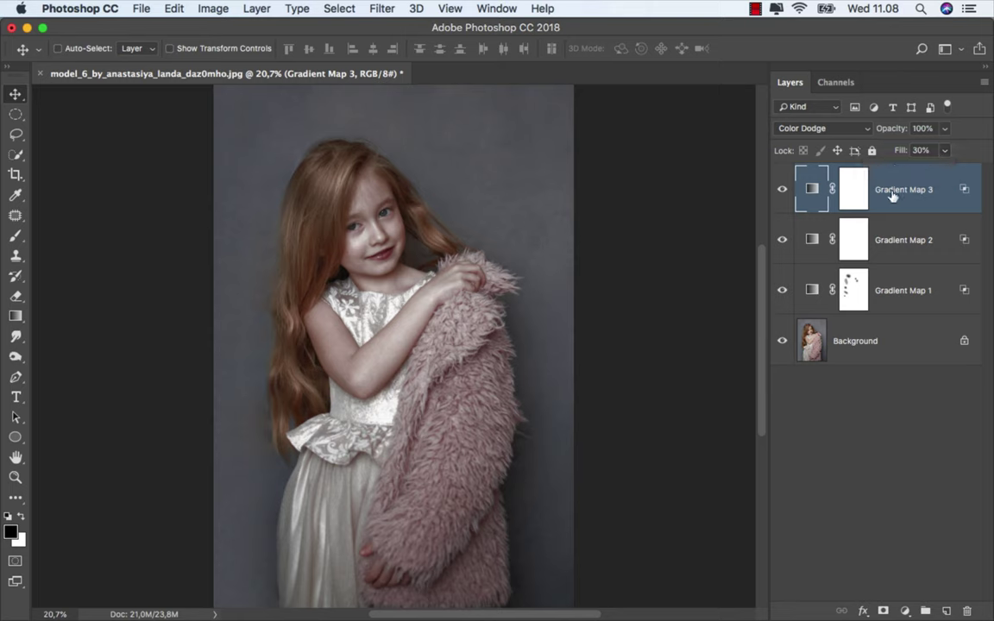
click(782, 189)
click(782, 189)
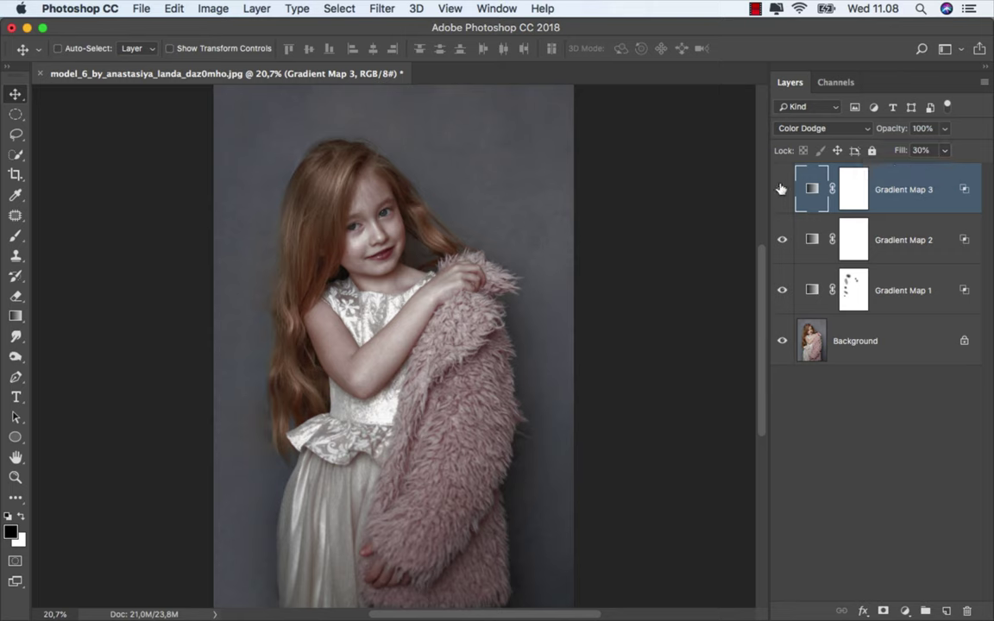
click(852, 190)
Invert Gradient Map 3's mask to black and set a white brush at 100% opacity, about 326 px.
key(cmd+i)
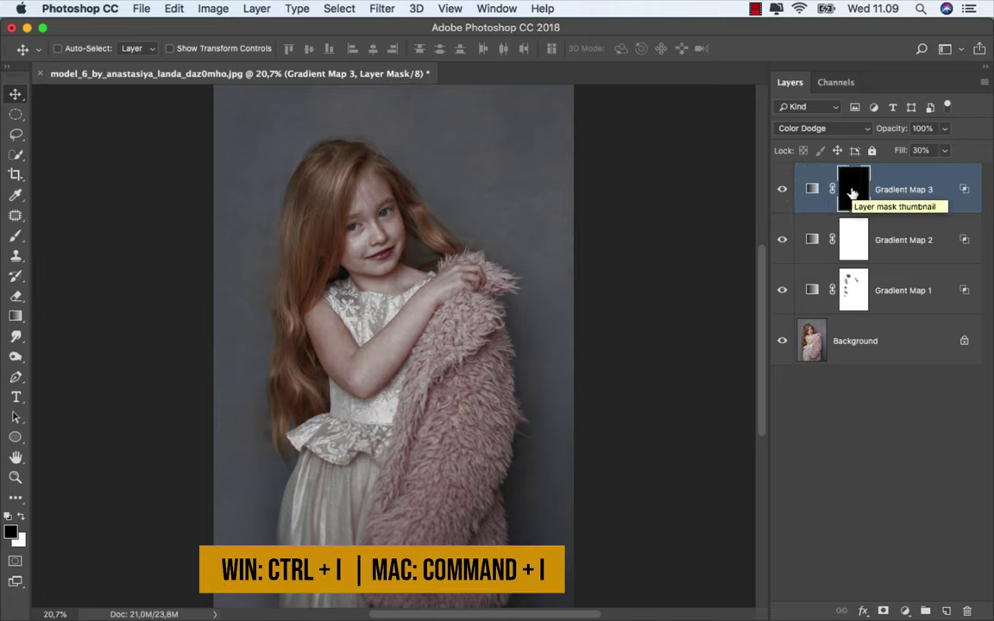
drag(16, 236, 55, 234)
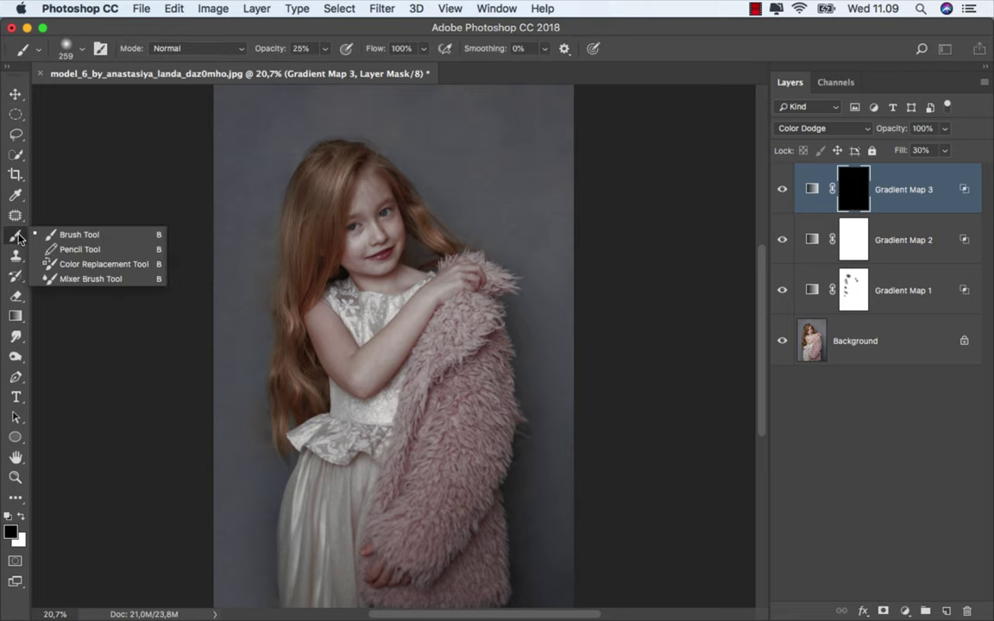
click(21, 516)
drag(324, 48, 429, 71)
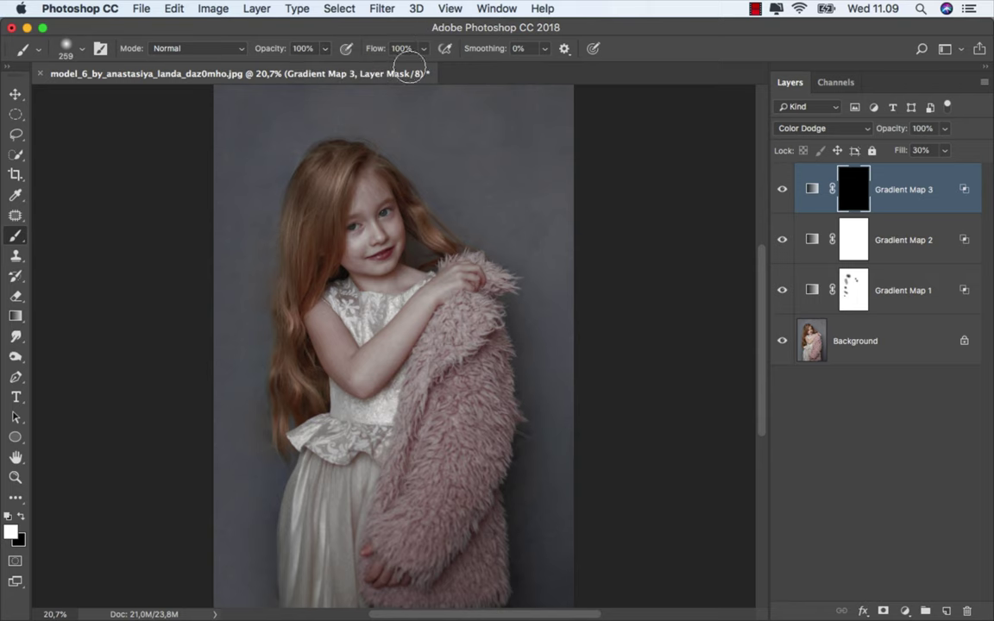
scroll(379, 201, up, 1)
scroll(379, 202, up, 3)
scroll(380, 202, up, 2)
drag(380, 202, 397, 202)
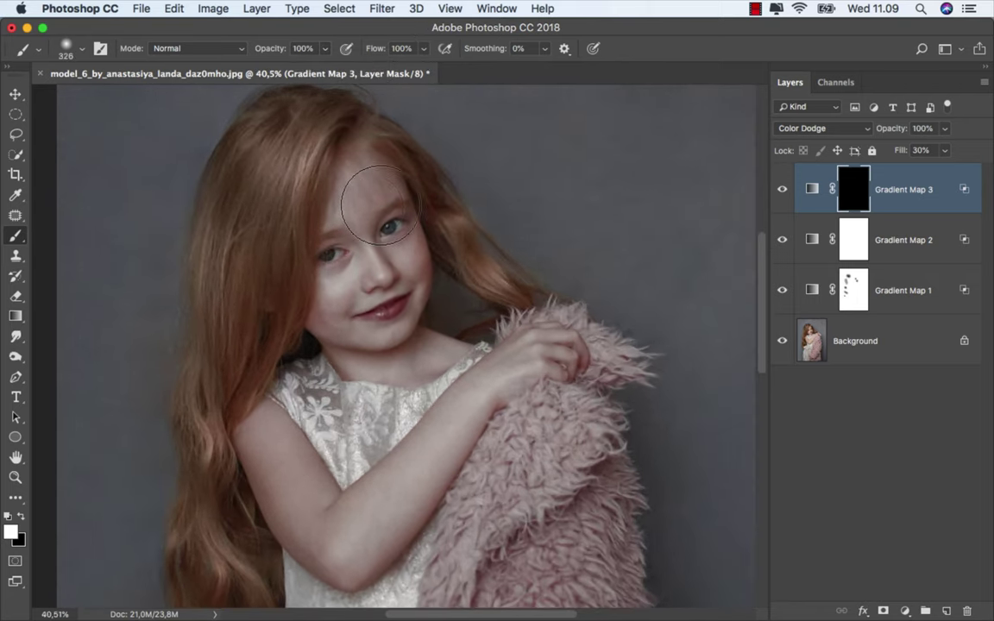
Paint white on the mask over the face, arm, fur coat and skirt.
drag(376, 304, 429, 337)
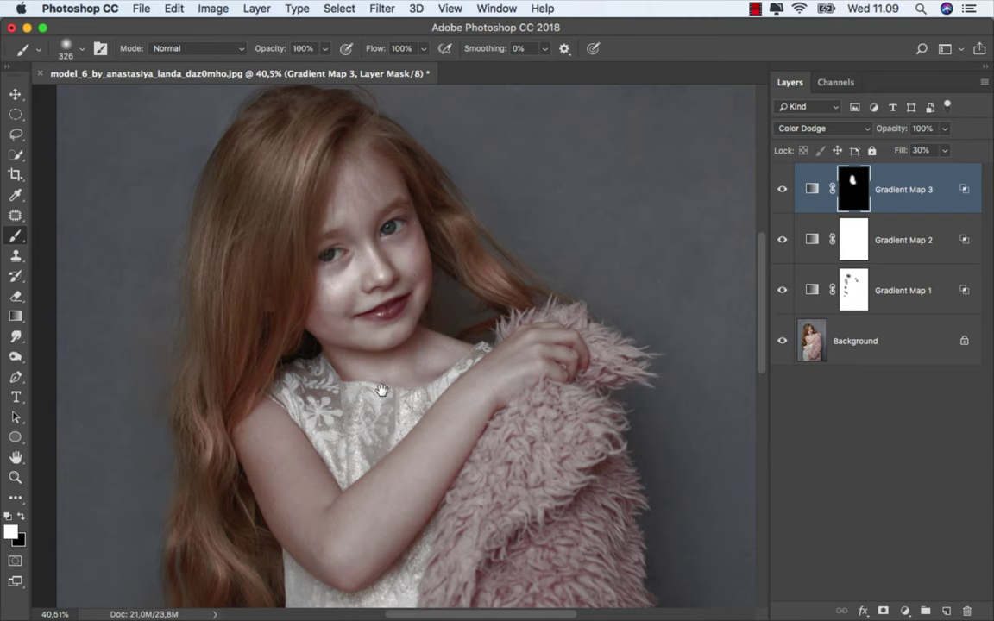
drag(382, 393, 335, 255)
mouse_move(217, 291)
mouse_down()
mouse_move(186, 295)
mouse_move(262, 354)
mouse_move(229, 333)
mouse_move(311, 431)
mouse_move(507, 220)
mouse_move(487, 202)
mouse_move(410, 317)
mouse_move(271, 366)
mouse_move(200, 274)
mouse_up()
scroll(207, 281, down, 3)
scroll(387, 354, down, 1)
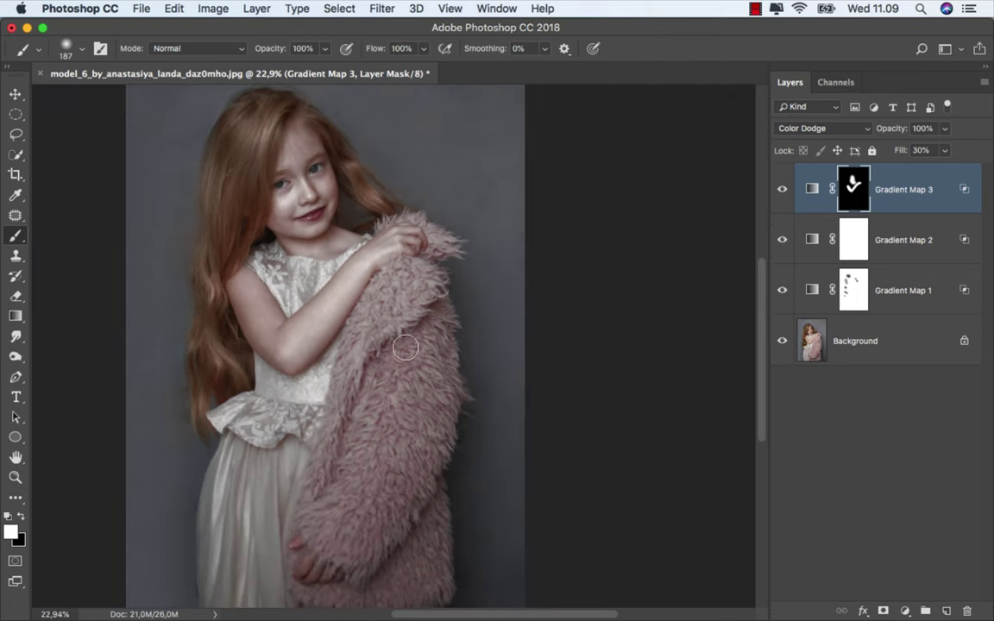
key(bracketright)
key(bracketright)
key(bracketright)
mouse_move(376, 343)
mouse_down()
mouse_move(324, 414)
mouse_move(302, 471)
mouse_move(363, 362)
mouse_move(334, 486)
mouse_move(376, 361)
mouse_up()
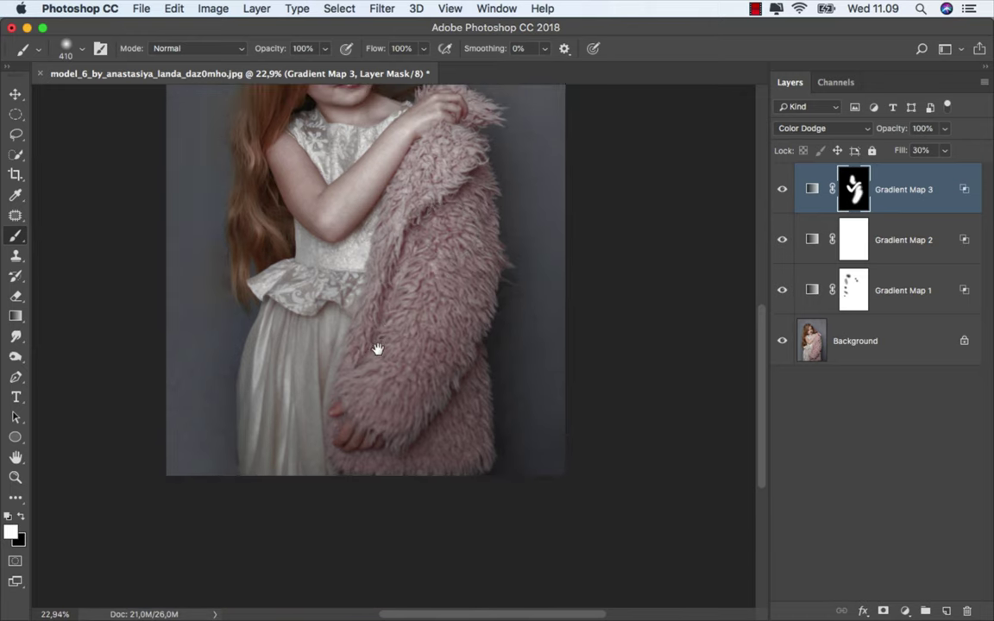
key(bracketright)
scroll(388, 377, up, 3)
mouse_move(319, 452)
mouse_down()
mouse_move(308, 498)
mouse_move(421, 416)
mouse_move(407, 411)
mouse_up()
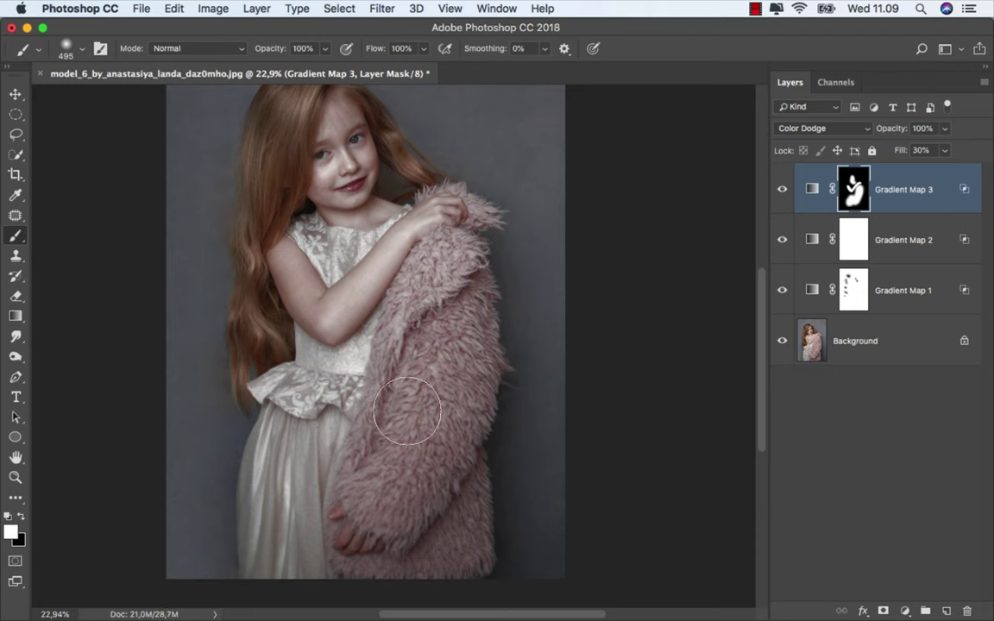
Fit the photo on screen, compare Gradient Map 3 on and off, and select its adjustment.
key(super+0)
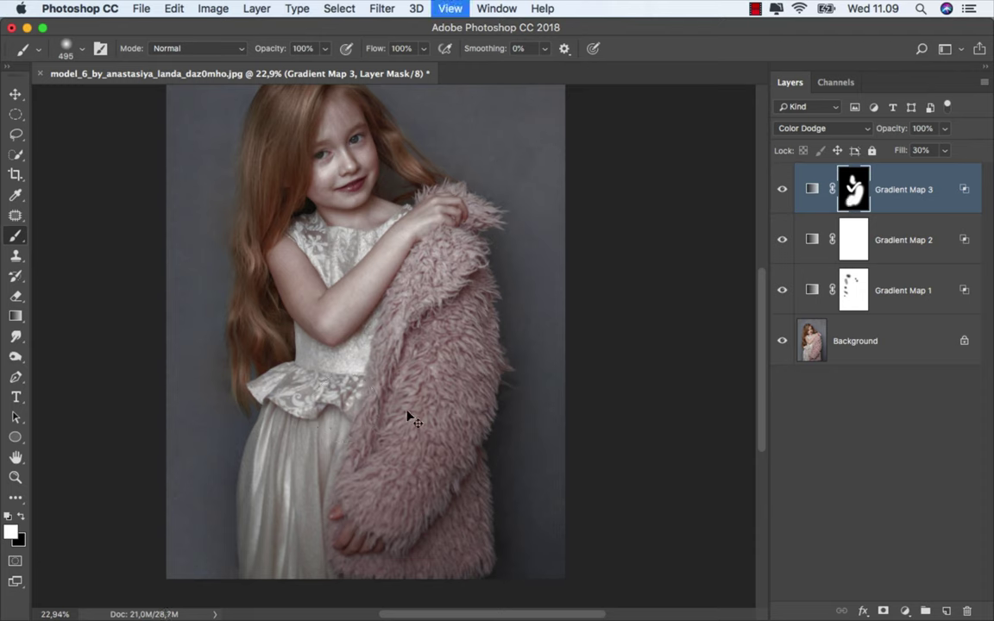
click(781, 190)
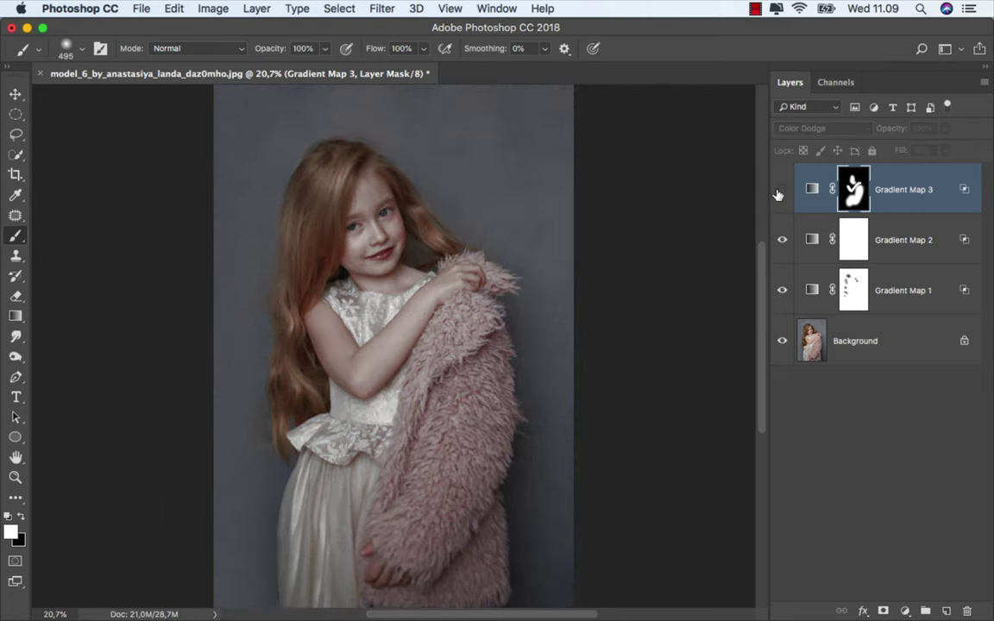
click(781, 190)
click(812, 189)
Add a Curves adjustment layer pulling input 62 down to output 56 to deepen the shadows.
key(v)
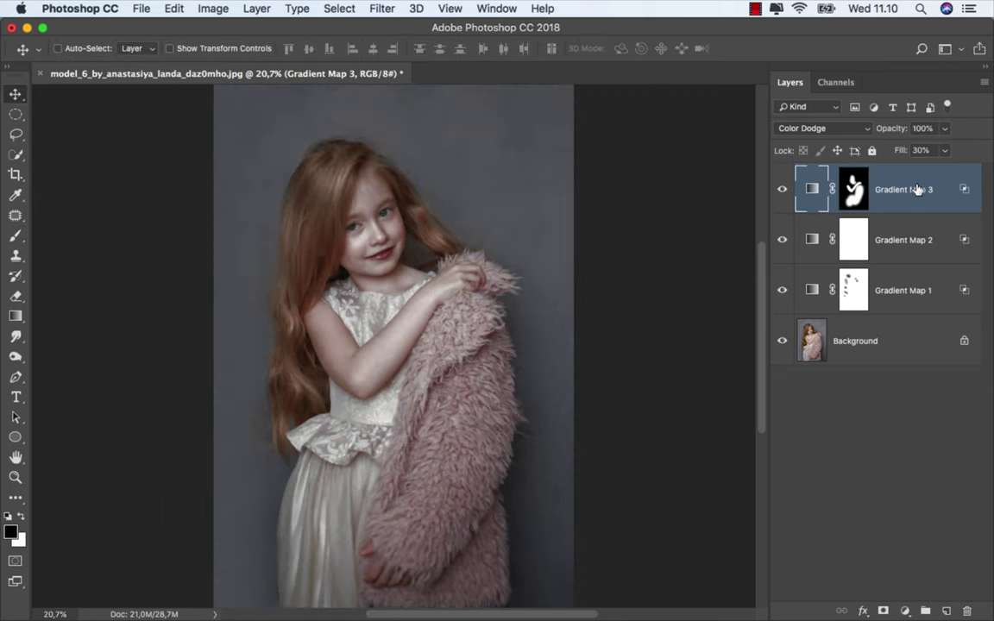
click(904, 611)
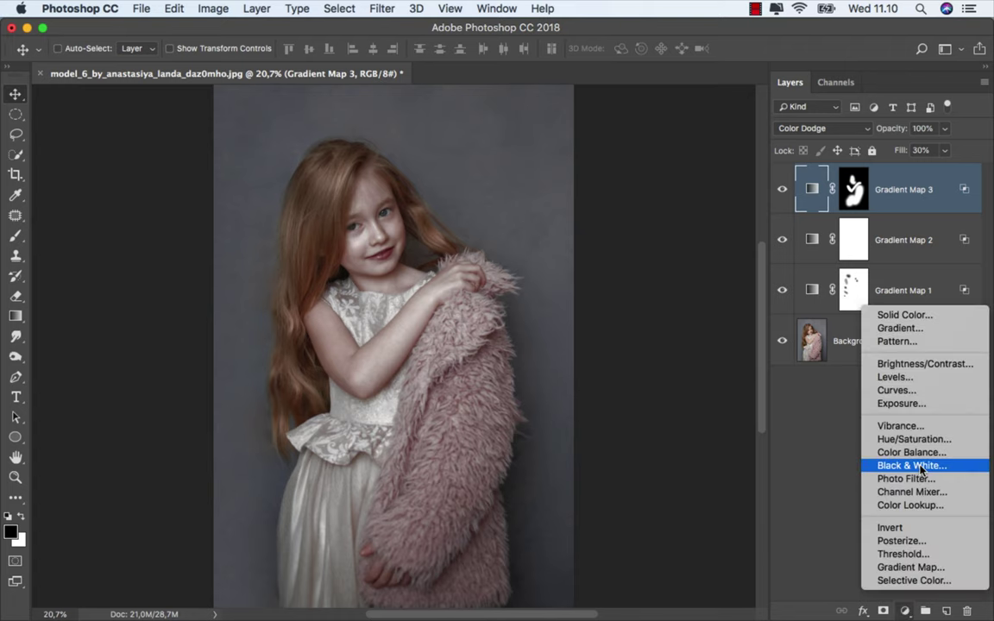
click(906, 391)
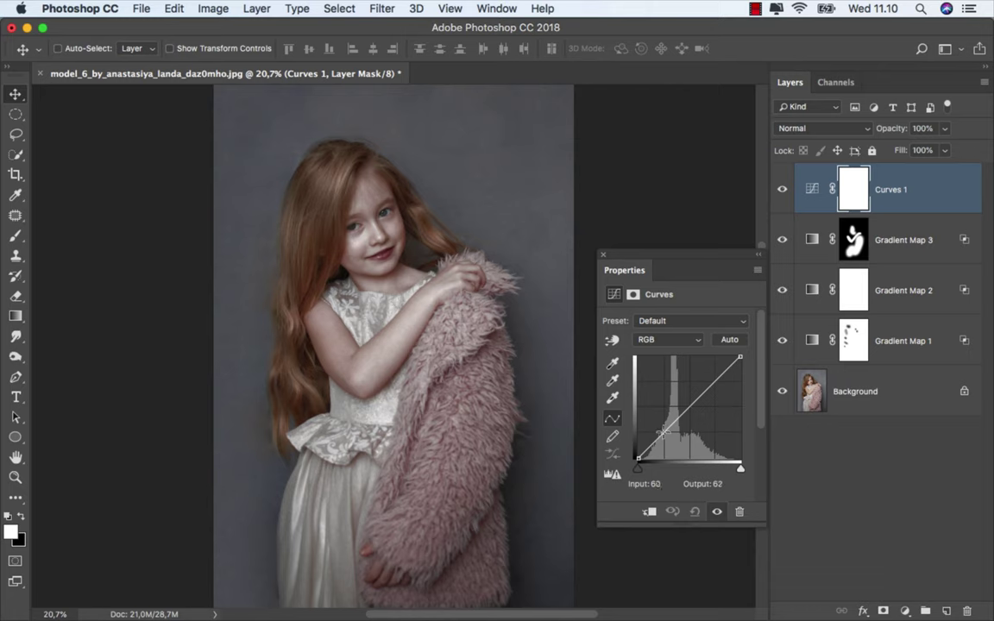
click(662, 432)
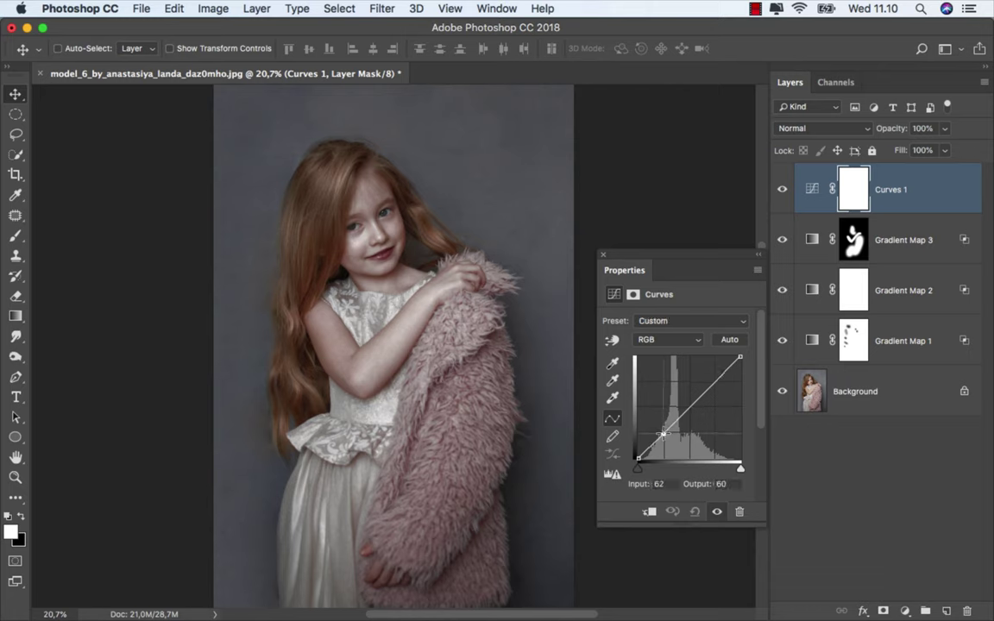
drag(663, 433, 663, 436)
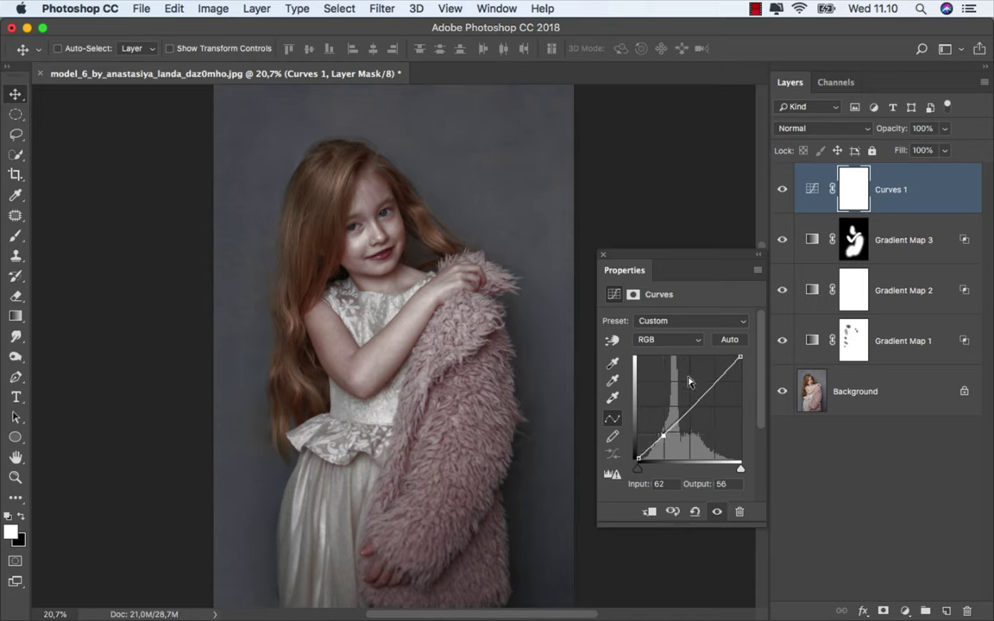
Close the Curves properties, make Curves 1 visible again and target its adjustment thumbnail.
click(603, 257)
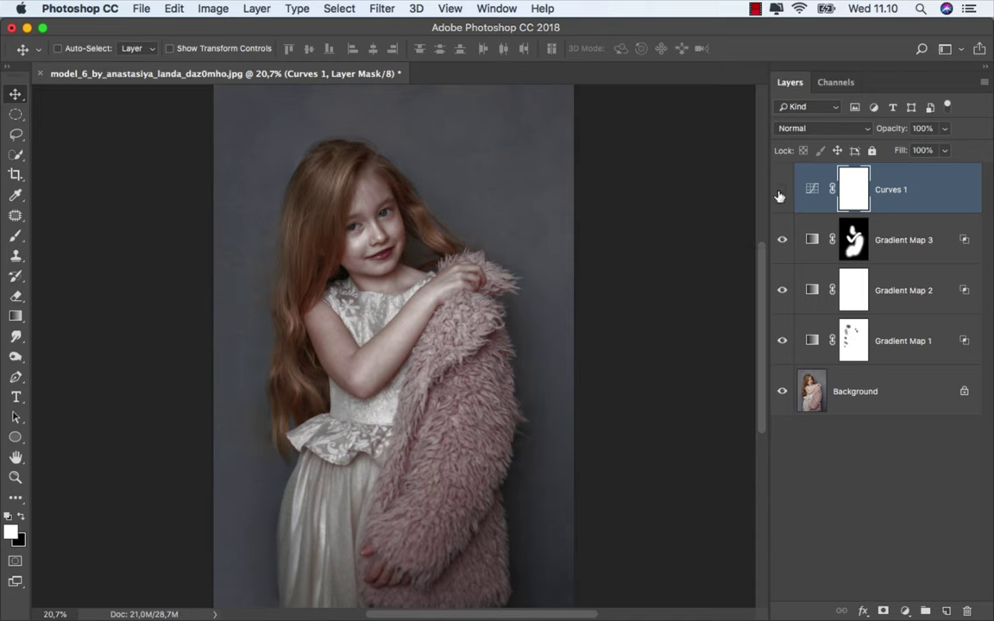
click(781, 191)
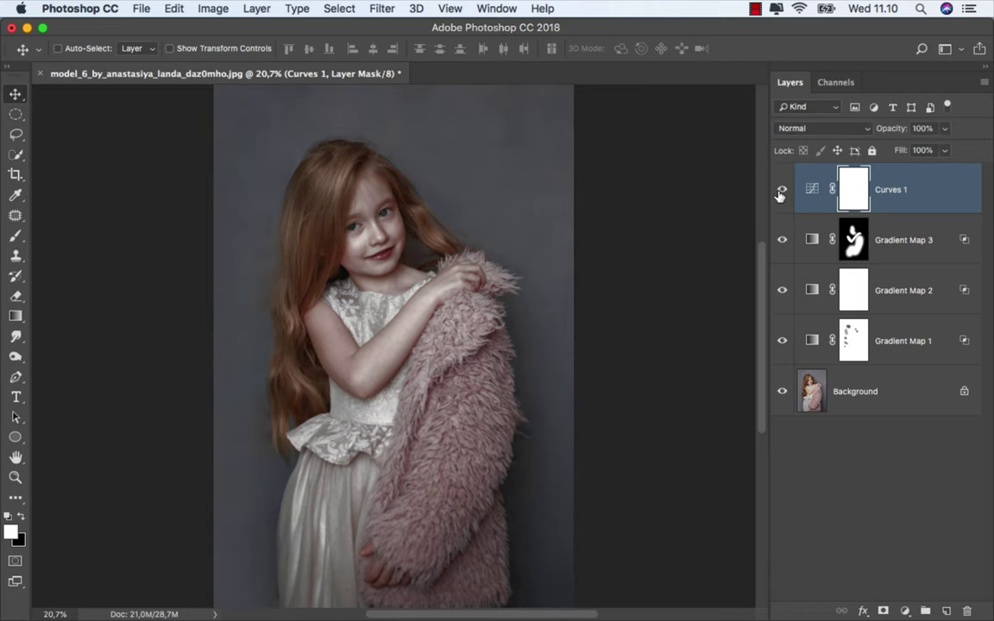
click(913, 187)
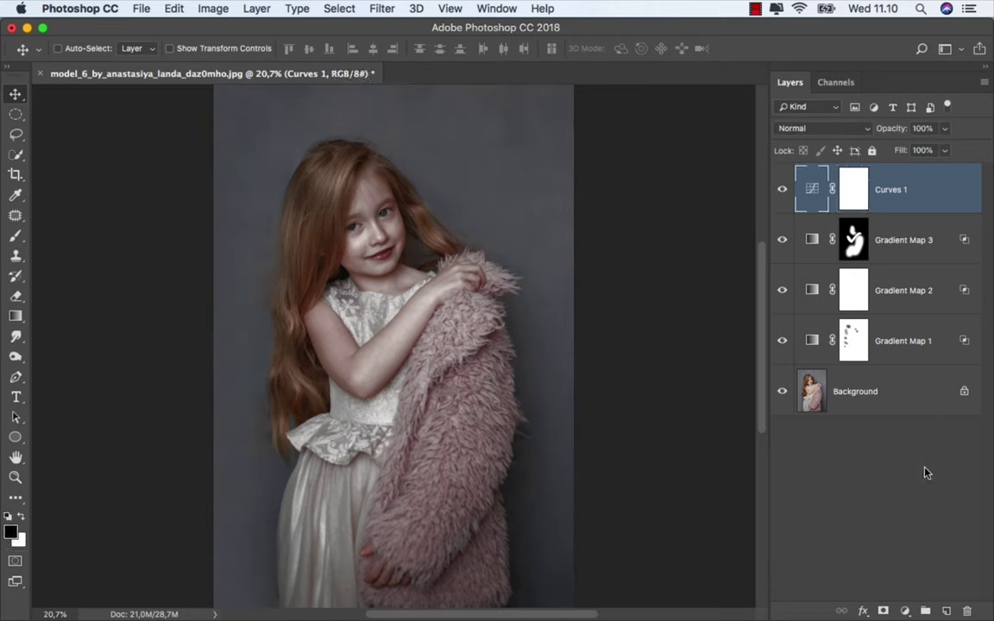
click(905, 611)
Add a black-to-white Gradient Map 4 above Curves 1 and blend it in Multiply mode.
click(915, 568)
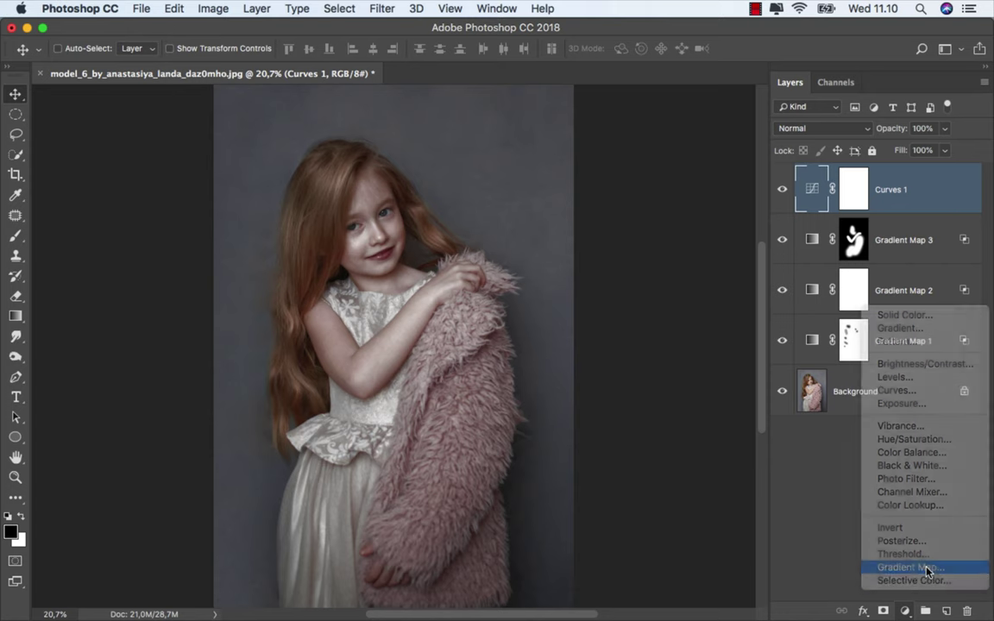
click(743, 325)
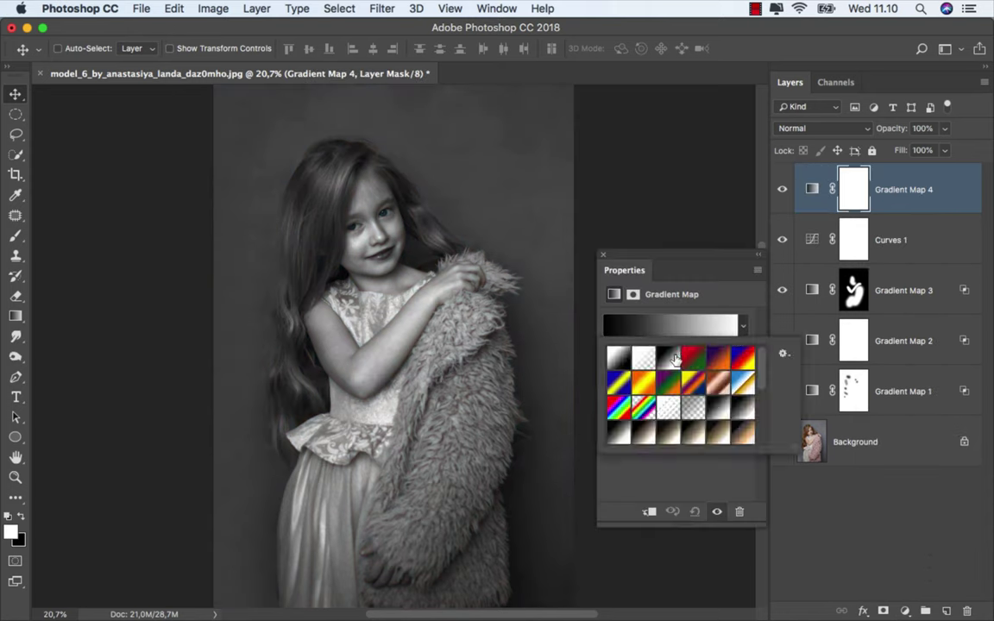
click(603, 257)
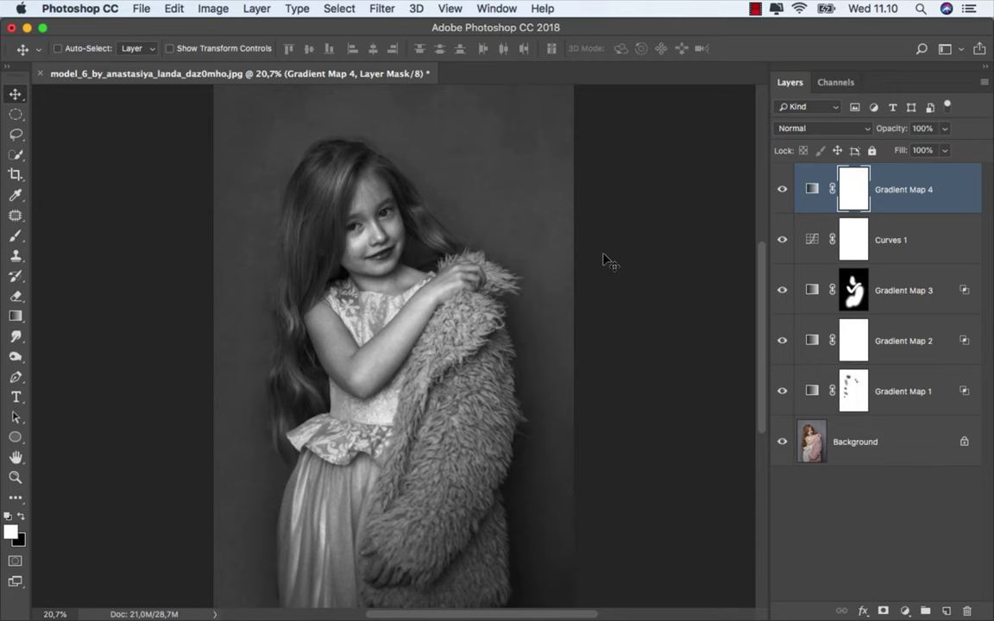
click(808, 127)
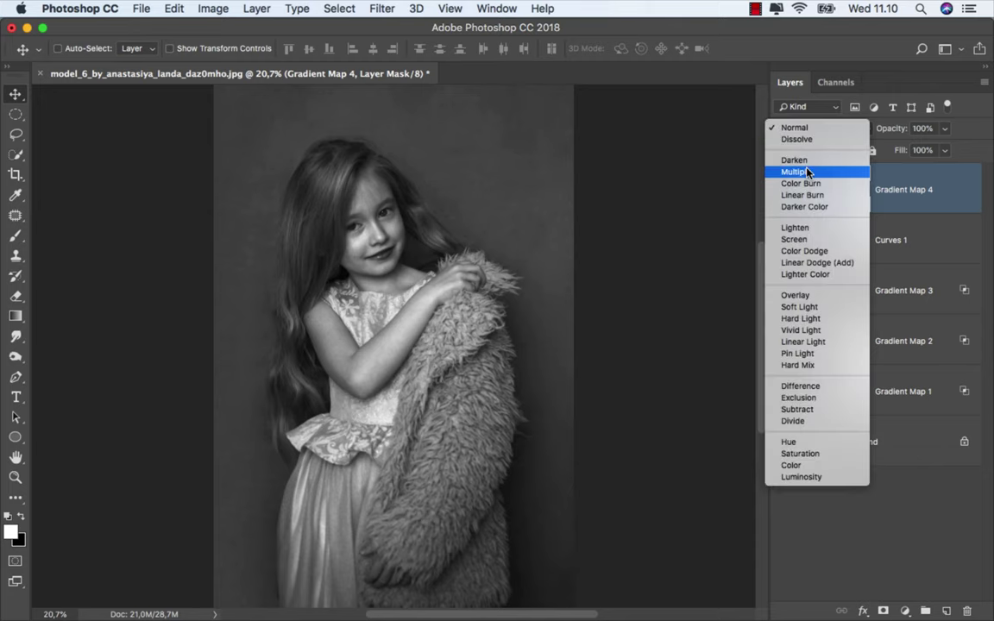
click(808, 173)
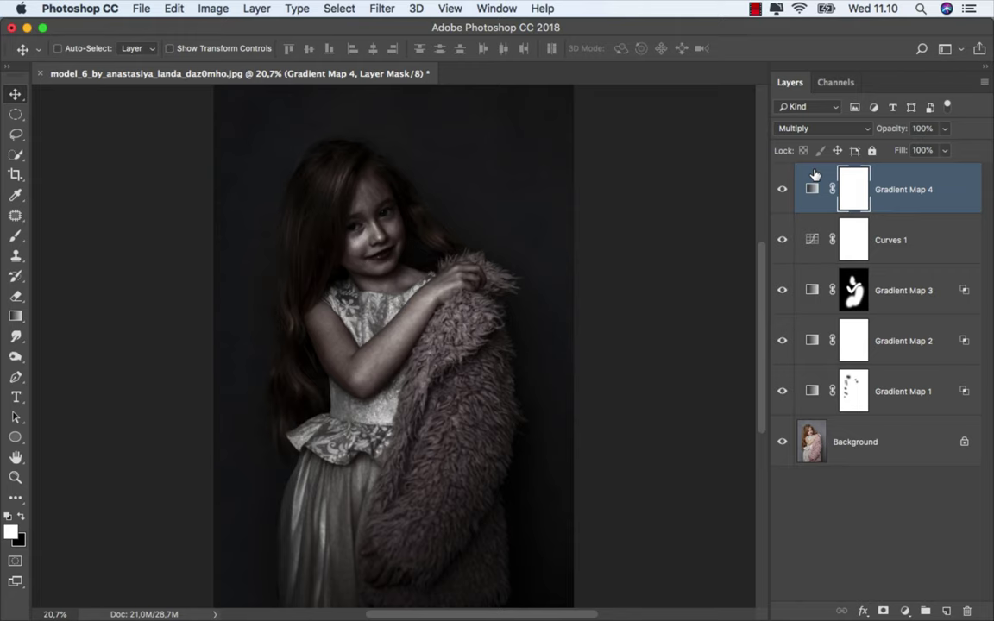
Draw a large elliptical marquee selection over the photo around the girl.
click(17, 115)
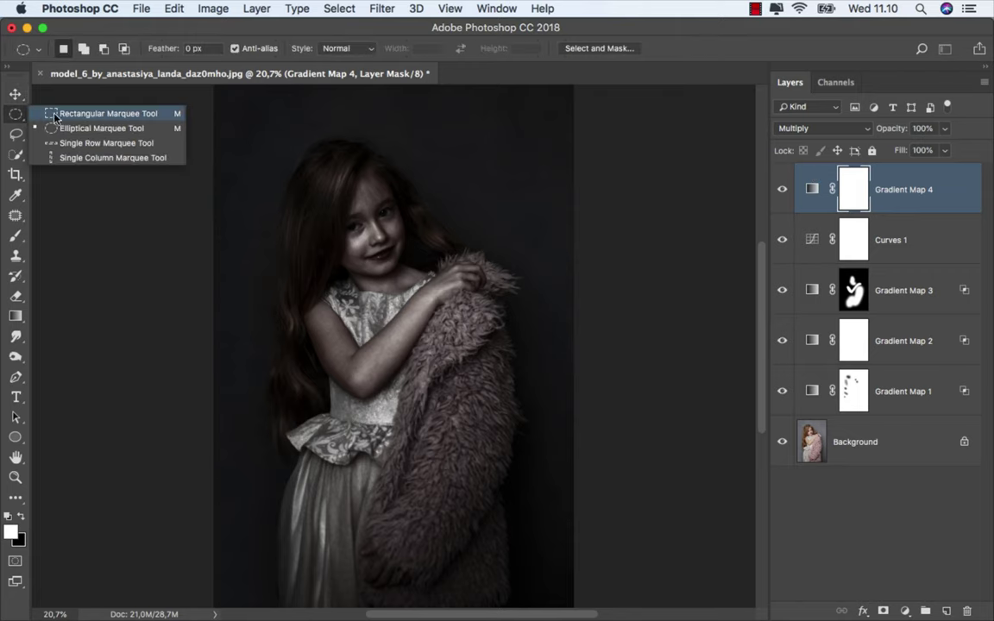
click(75, 131)
scroll(209, 246, down, 2)
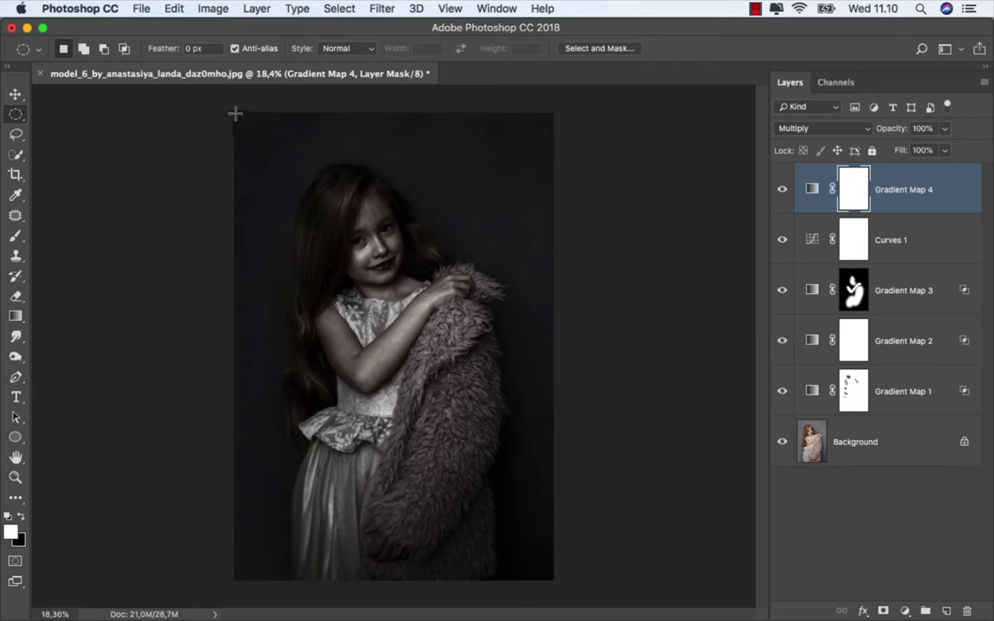
drag(235, 113, 551, 580)
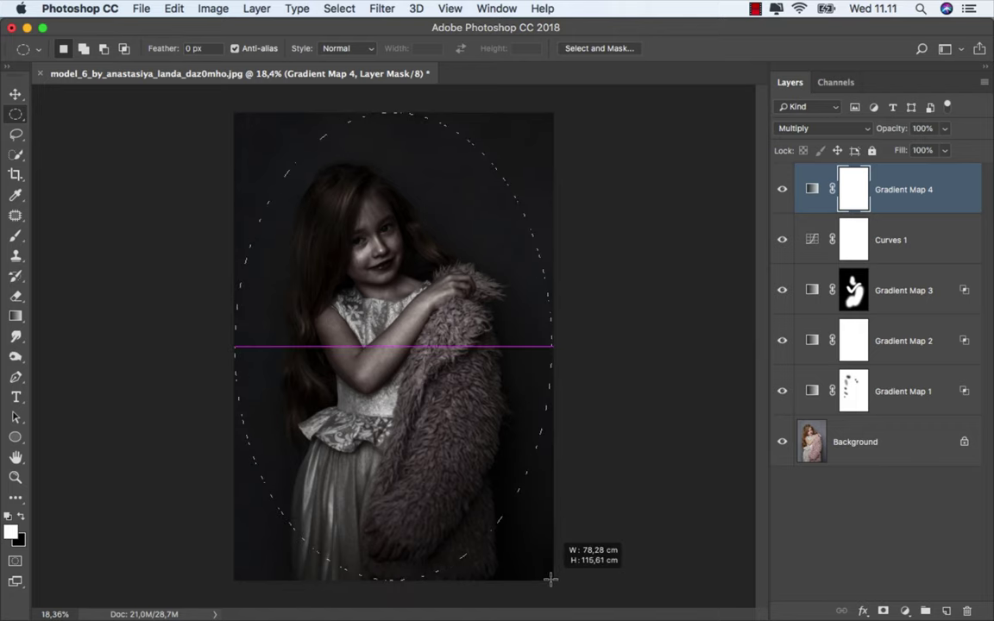
drag(551, 580, 550, 580)
scroll(468, 454, up, 1)
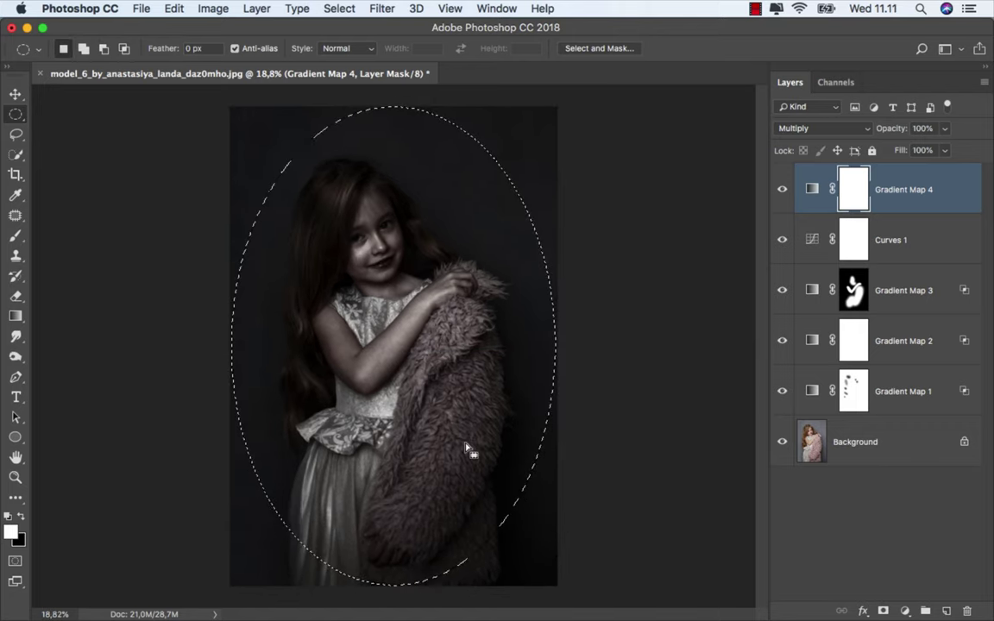
Paint black inside the oval on Gradient Map 4's mask with a large brush, then deselect.
drag(15, 236, 53, 242)
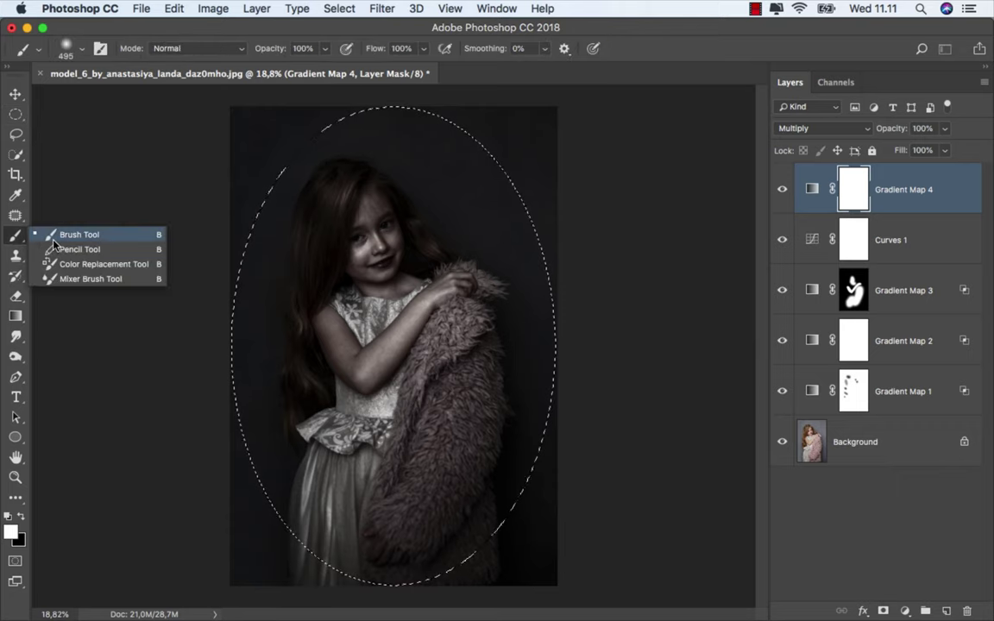
click(21, 516)
drag(516, 138, 225, 126)
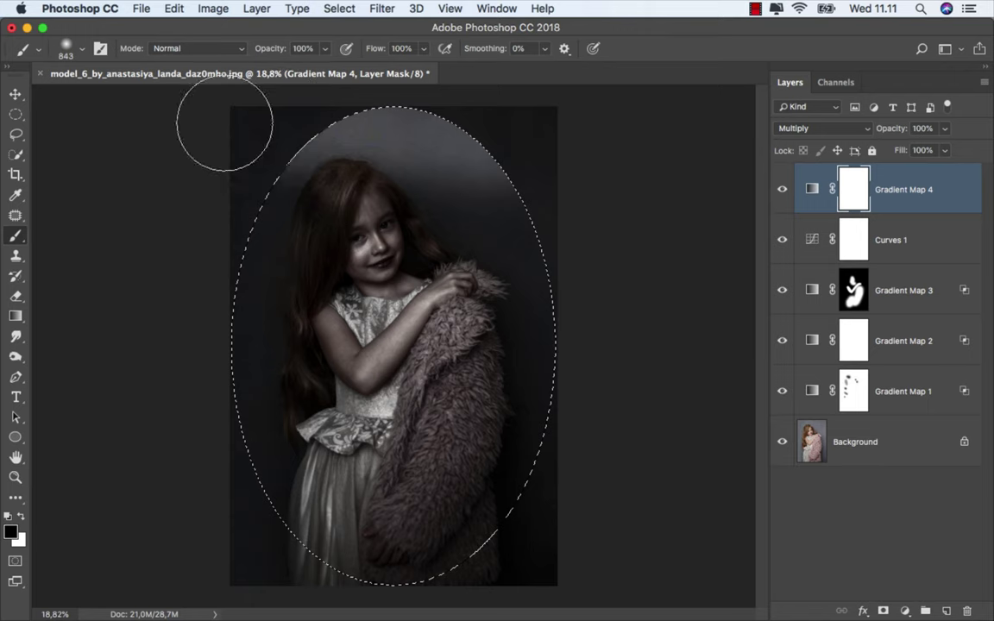
mouse_move(347, 186)
mouse_down()
mouse_move(593, 215)
mouse_move(257, 271)
mouse_move(463, 306)
mouse_move(224, 391)
mouse_move(495, 443)
mouse_move(262, 493)
mouse_move(551, 540)
mouse_move(569, 426)
mouse_up()
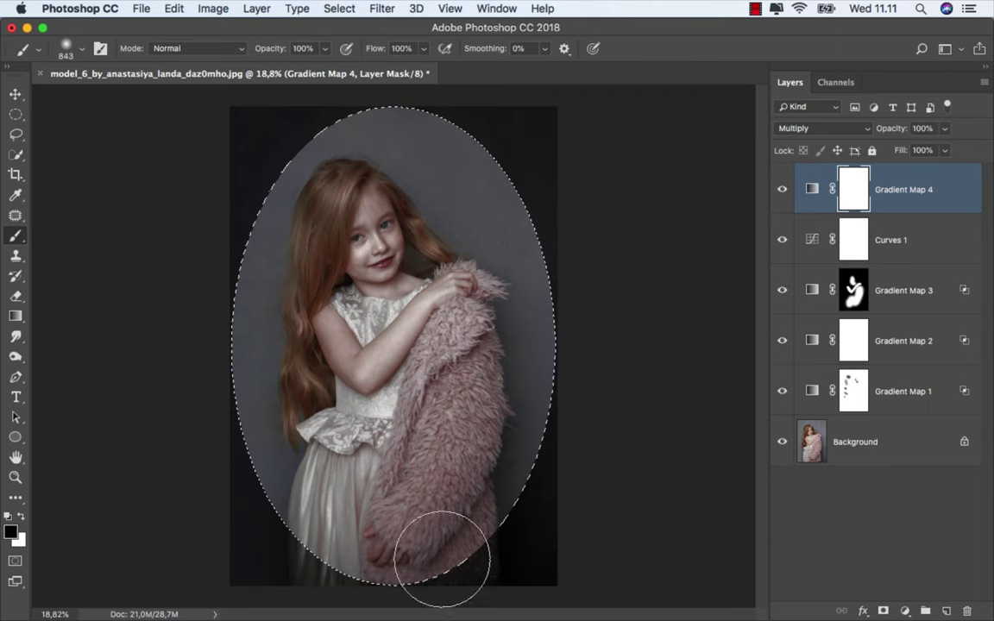
scroll(405, 198, up, 1)
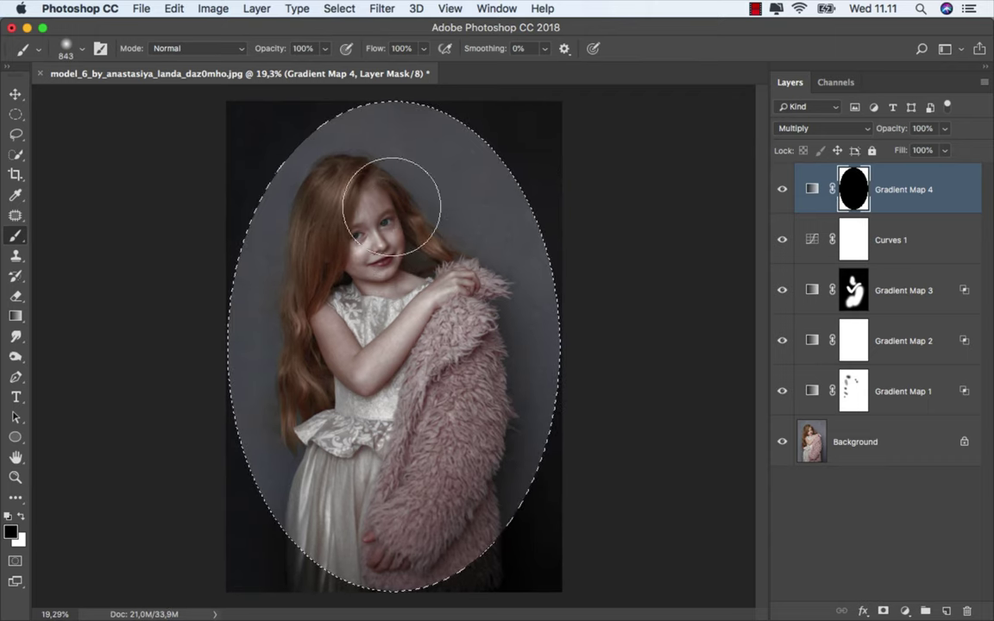
click(334, 9)
click(343, 37)
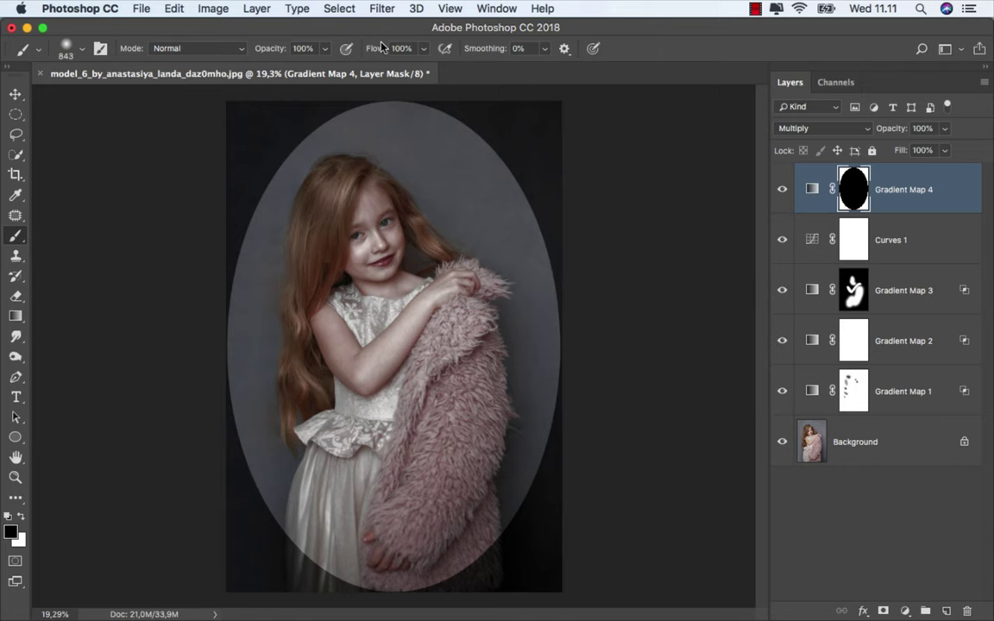
Feather Gradient Map 4's oval mask to about 534.9 px.
double_click(855, 198)
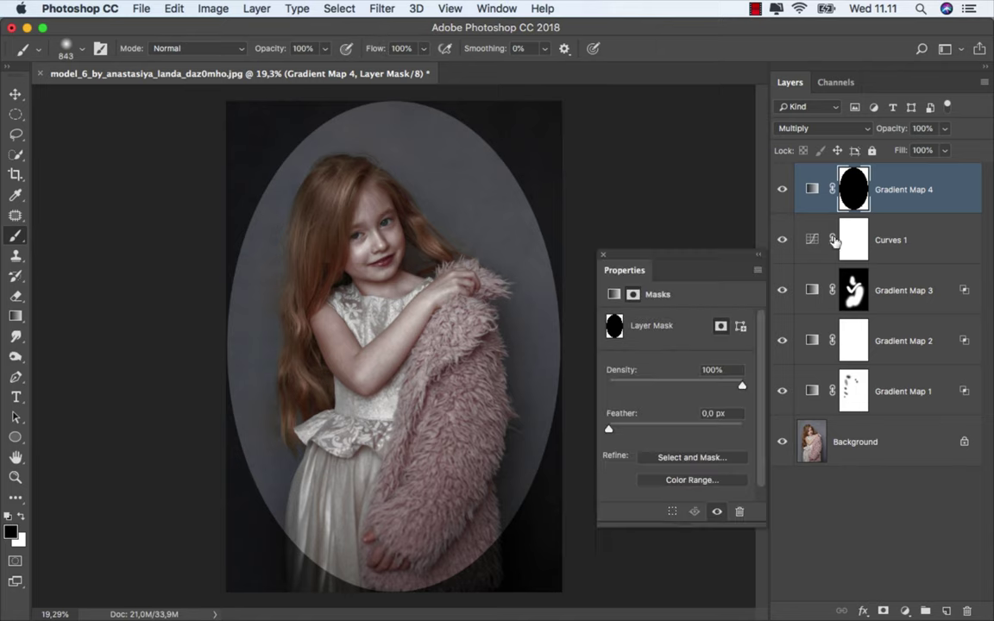
drag(609, 429, 730, 431)
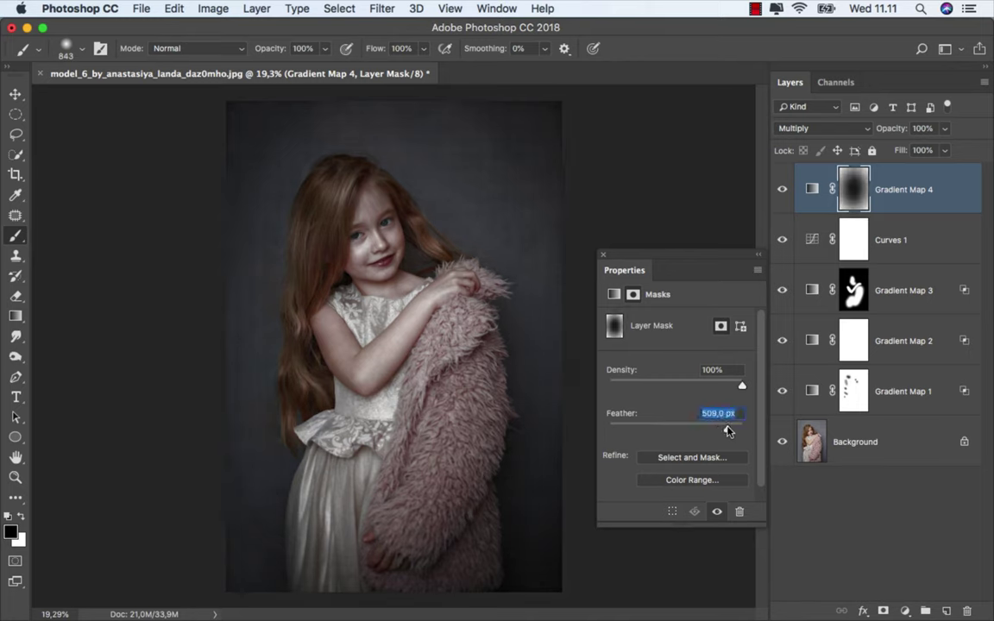
drag(729, 430, 729, 430)
click(710, 414)
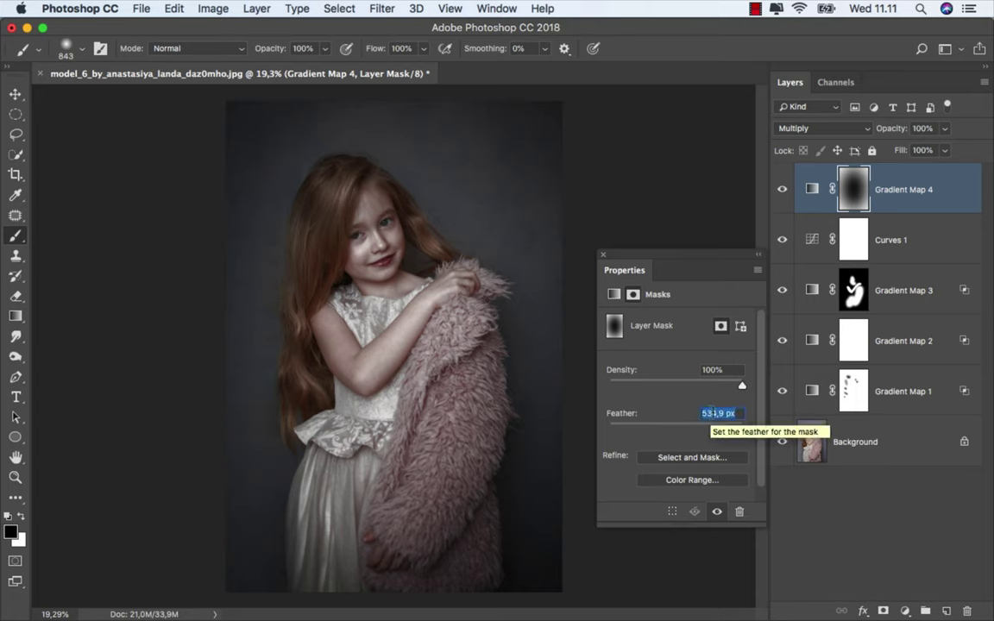
Toggle Gradient Map 4 off and on to compare, then target its adjustment thumbnail.
click(602, 255)
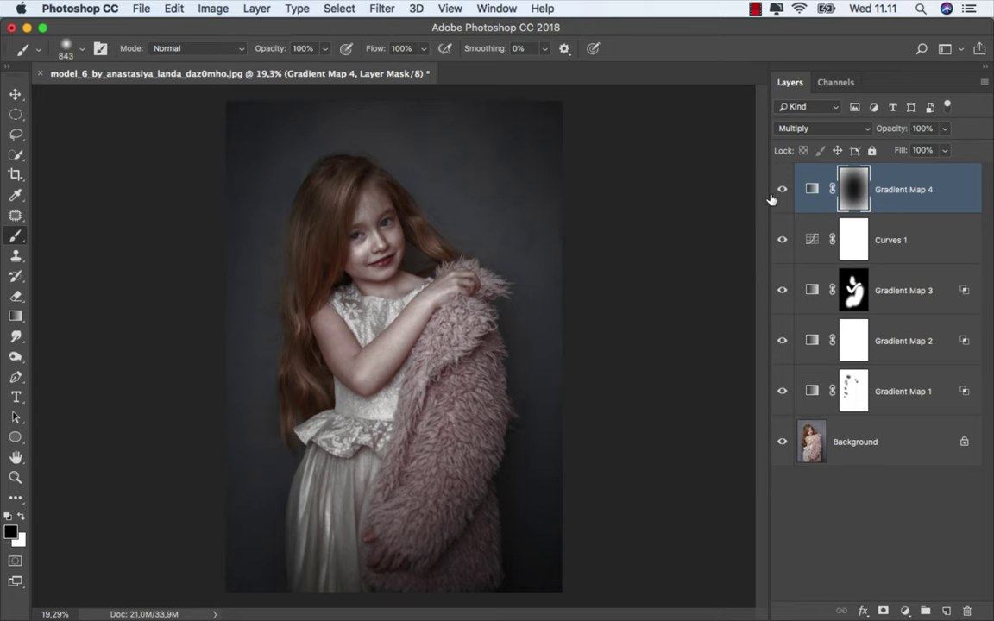
click(782, 190)
click(783, 191)
click(812, 189)
key(v)
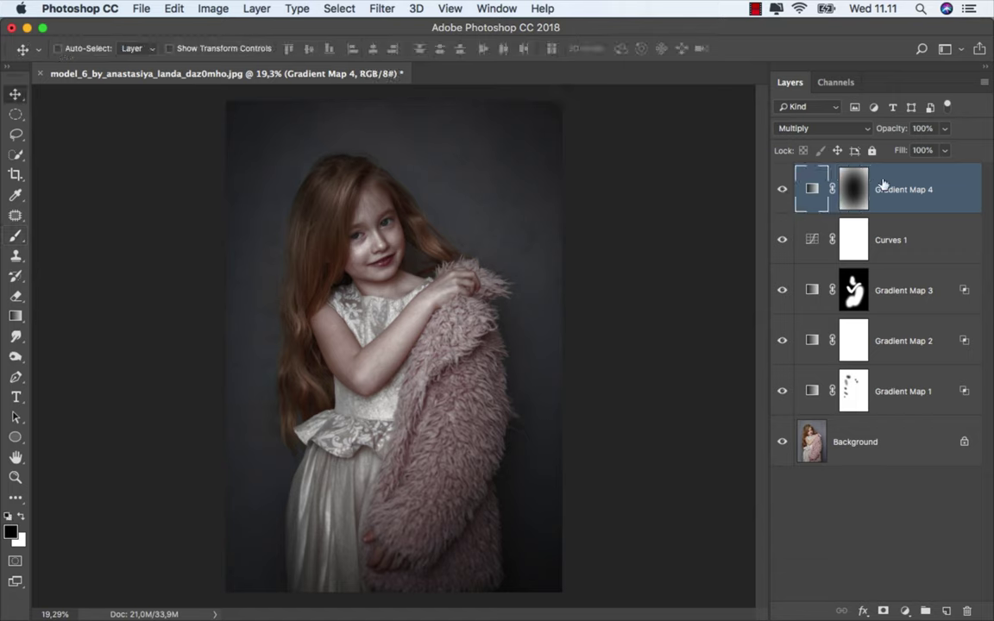
Add a Color Balance layer with Midtones at -7/-27/-58, warming toward yellow.
click(905, 610)
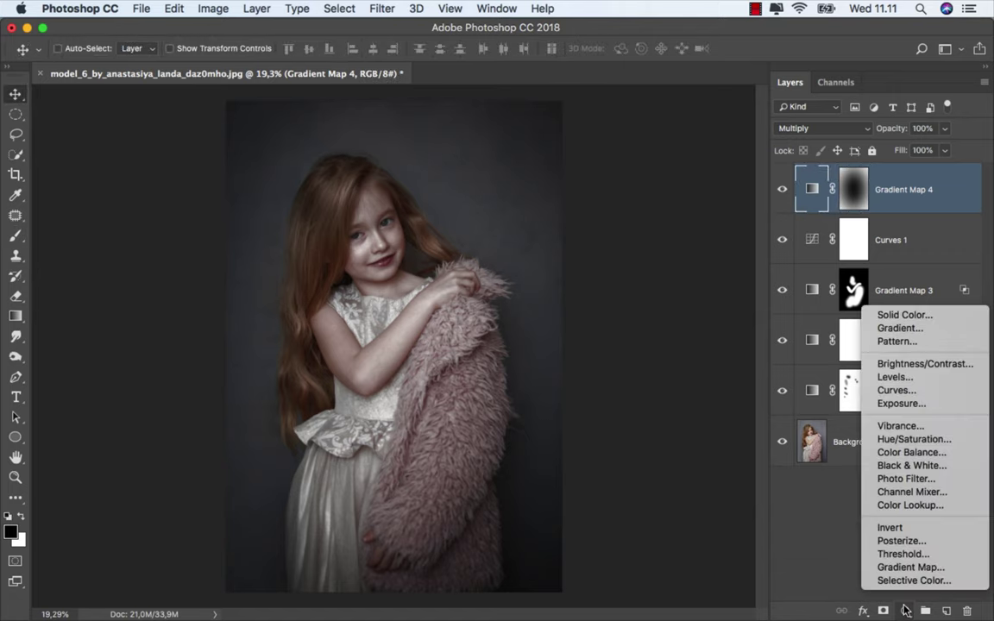
click(915, 452)
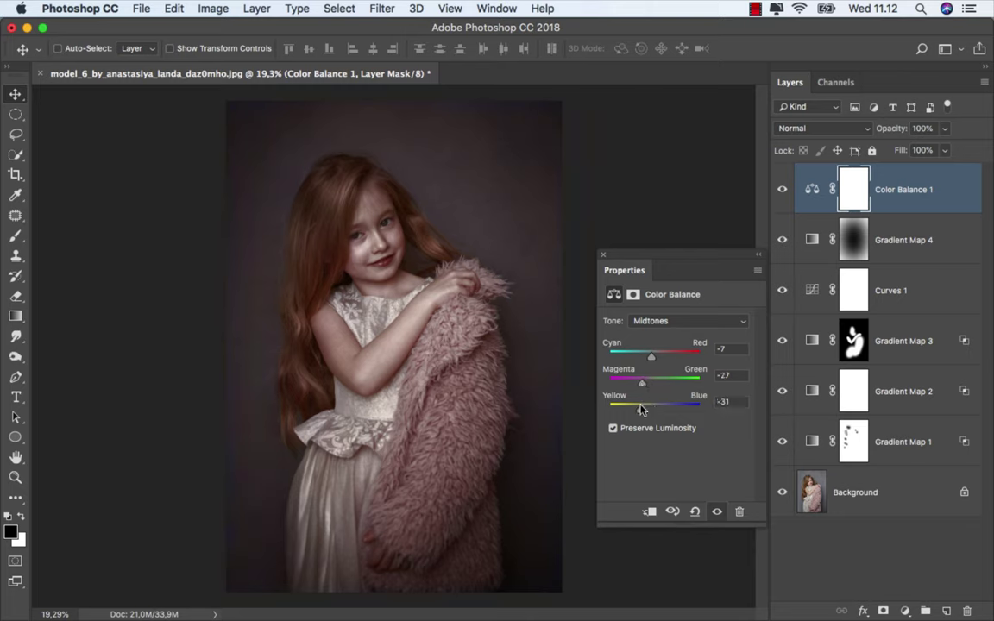
drag(641, 410, 633, 410)
Set Color Balance Shadows Blue +5 and Highlights Red −5, Green +8, then toggle to compare.
click(643, 321)
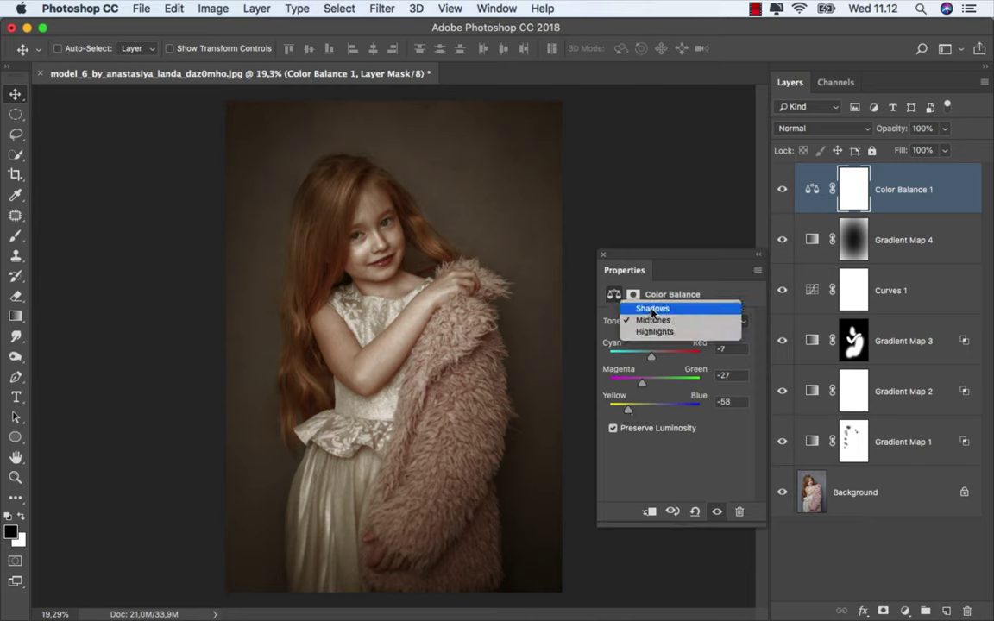
click(656, 308)
drag(655, 413, 657, 414)
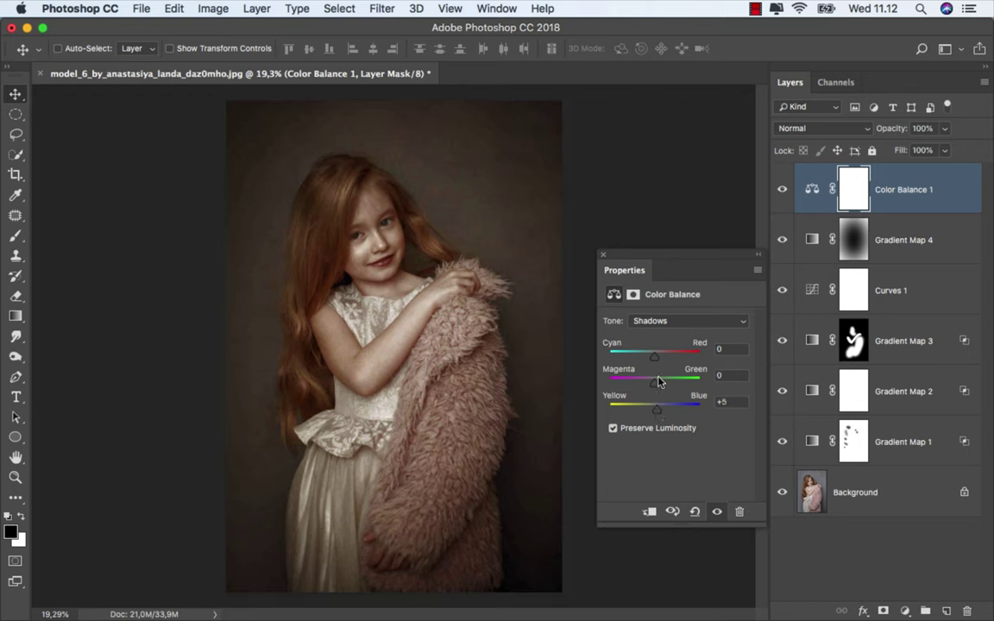
click(654, 322)
click(670, 342)
drag(655, 383, 660, 385)
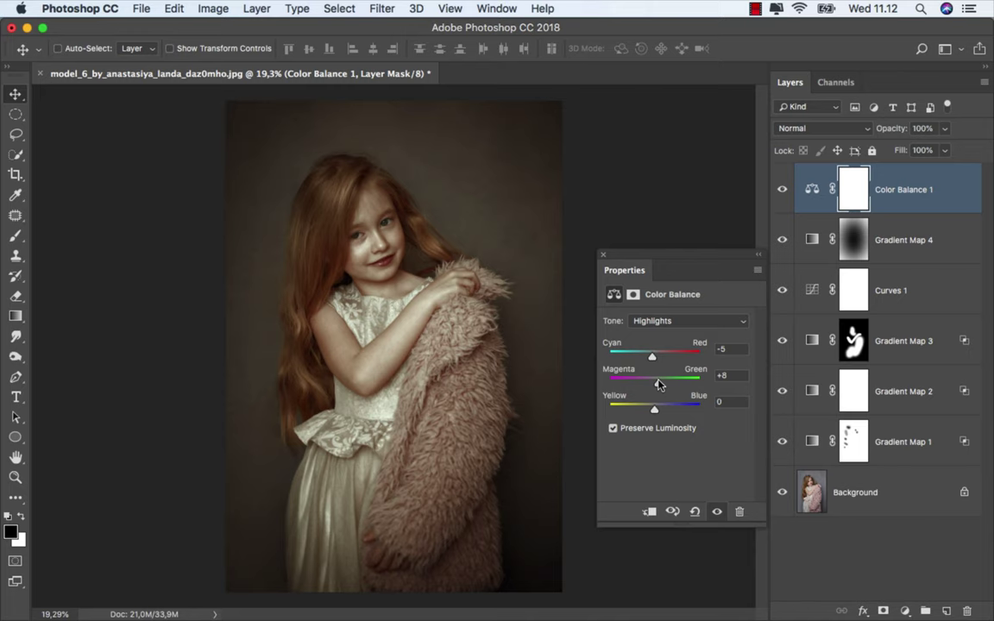
click(603, 255)
click(783, 189)
click(783, 191)
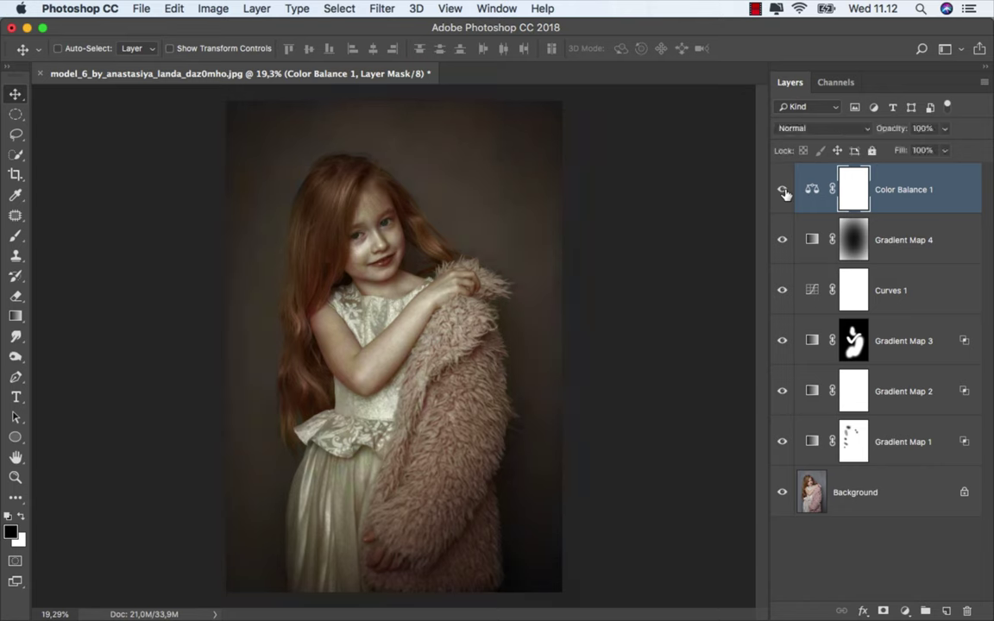
Duplicate the Background layer and convert Background copy to a Smart Object.
key(ctrl+2)
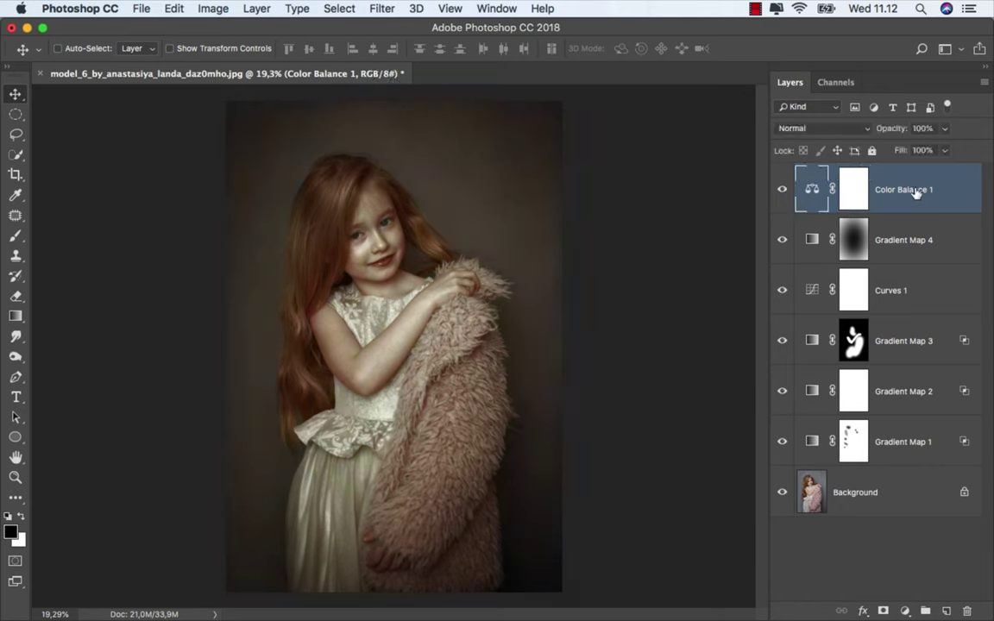
click(875, 488)
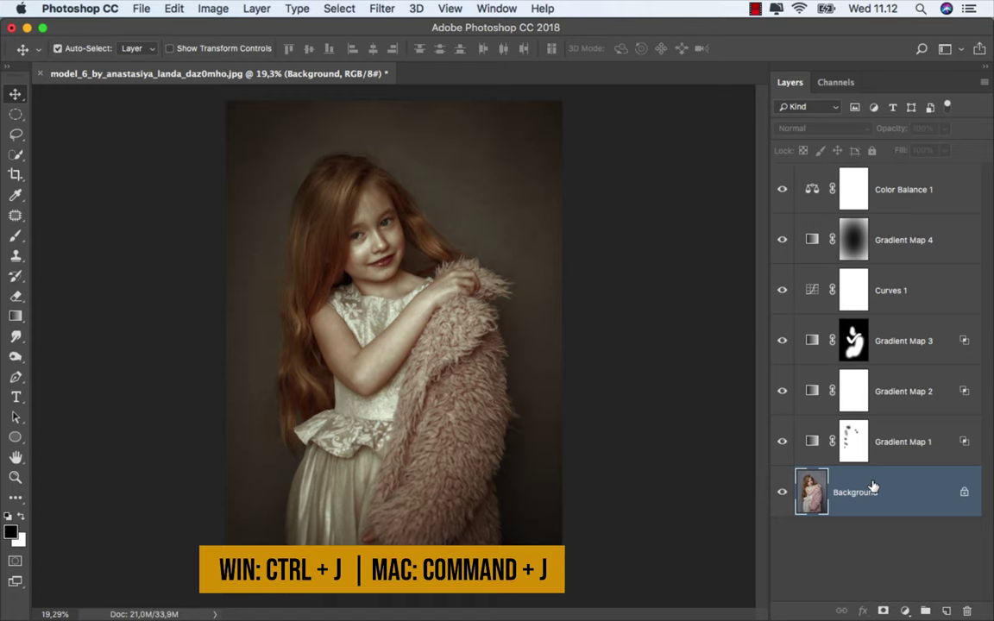
key(super+j)
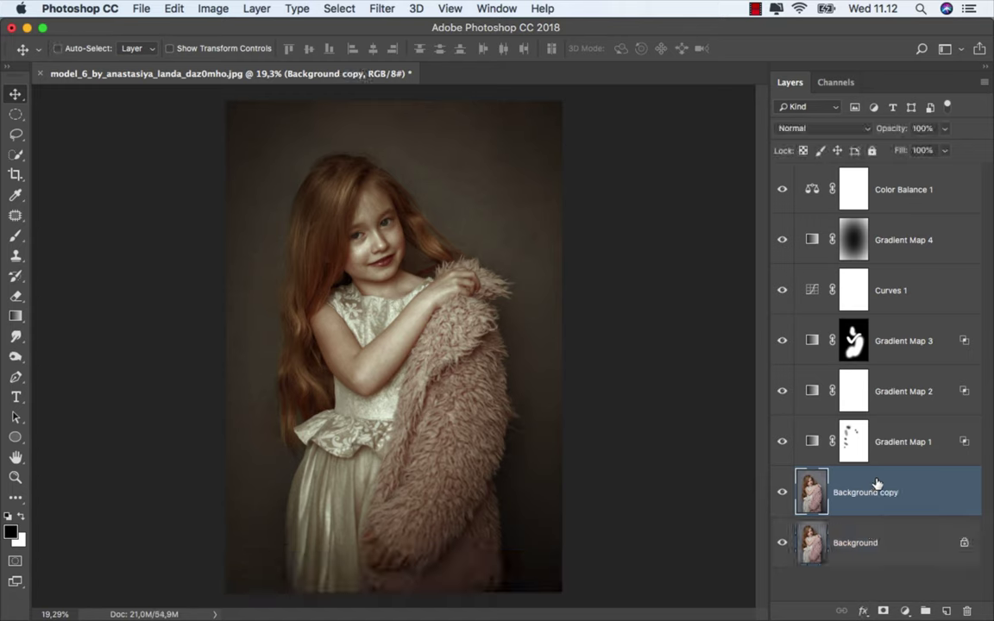
right_click(875, 488)
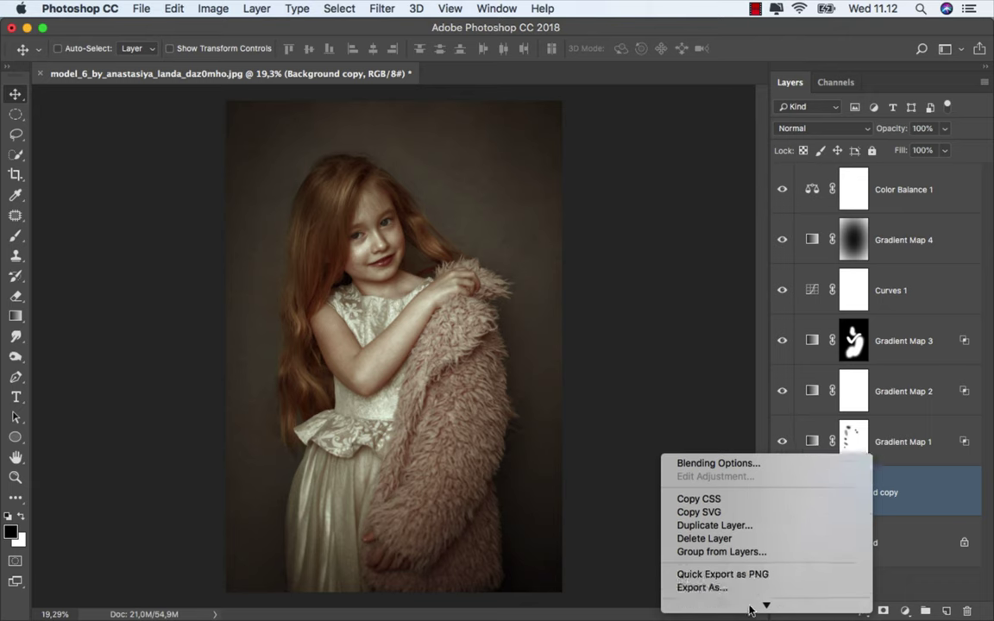
click(768, 489)
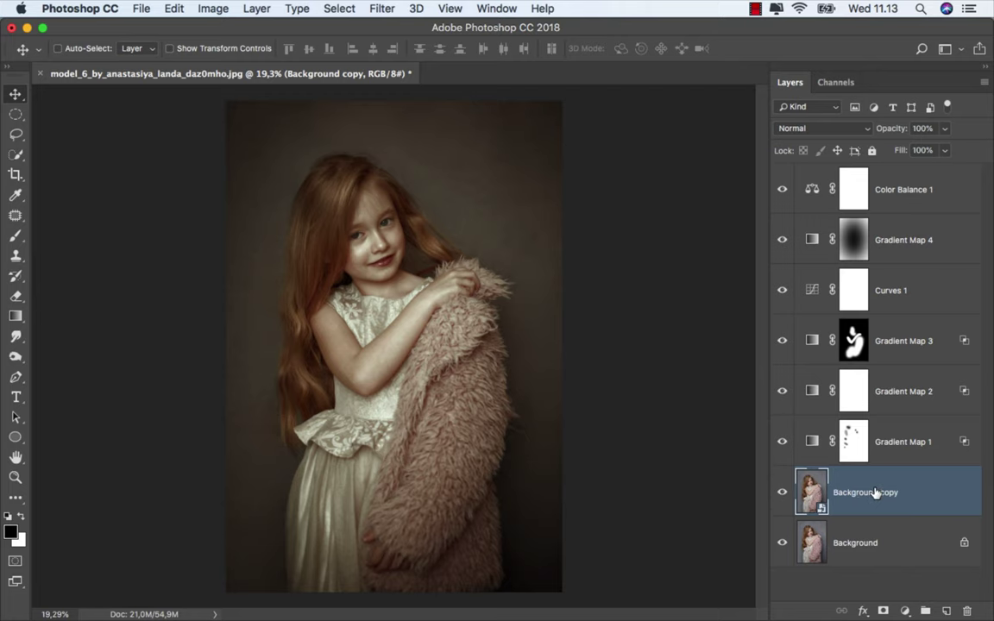
click(382, 10)
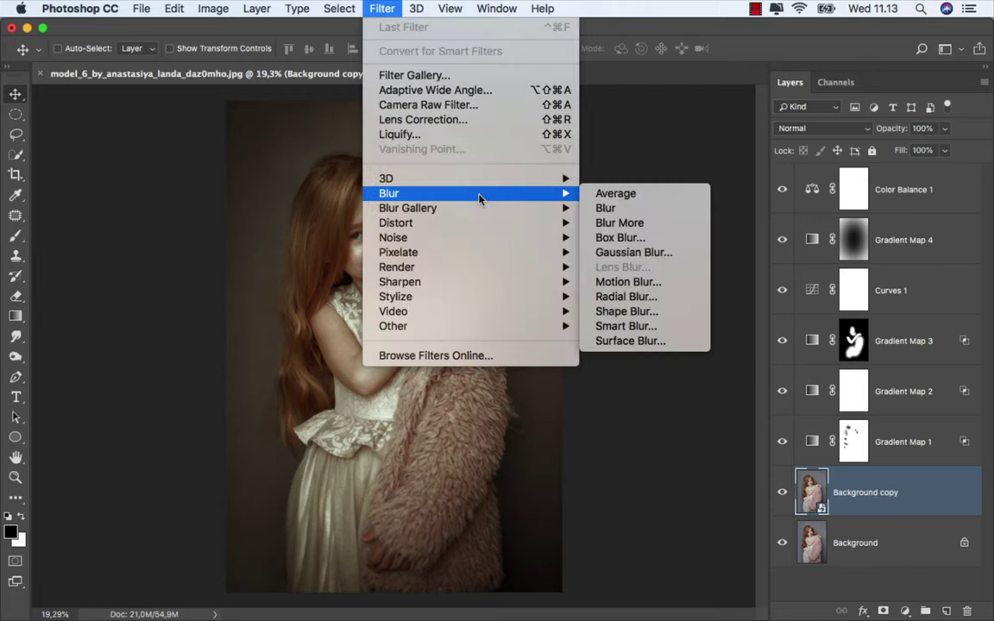
mouse_move(389, 193)
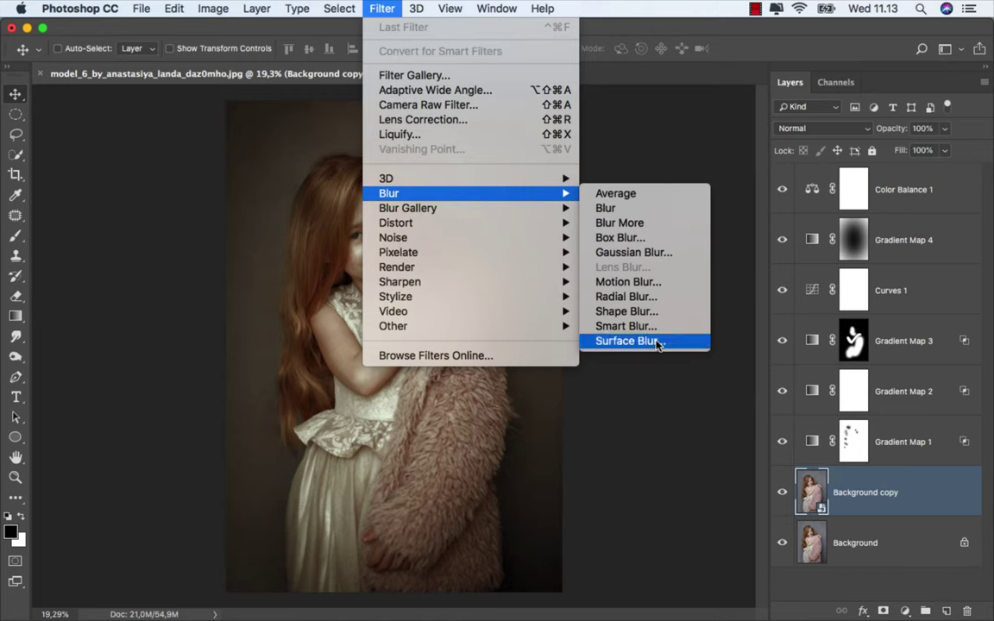
Apply a Surface Blur smart filter at Radius 15 px and Threshold 10, previewing on the face.
click(658, 343)
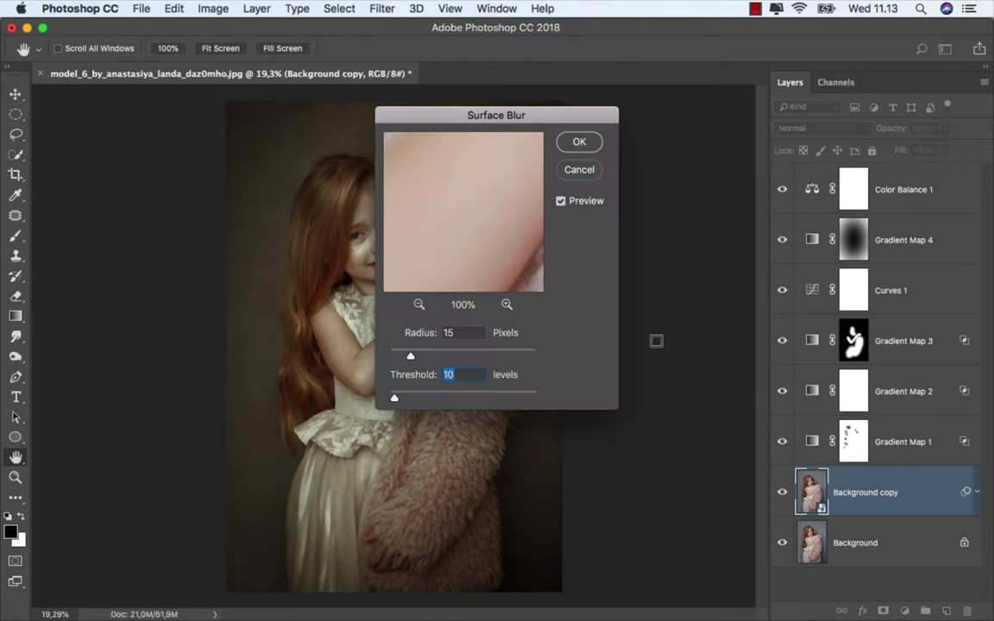
drag(470, 126, 553, 152)
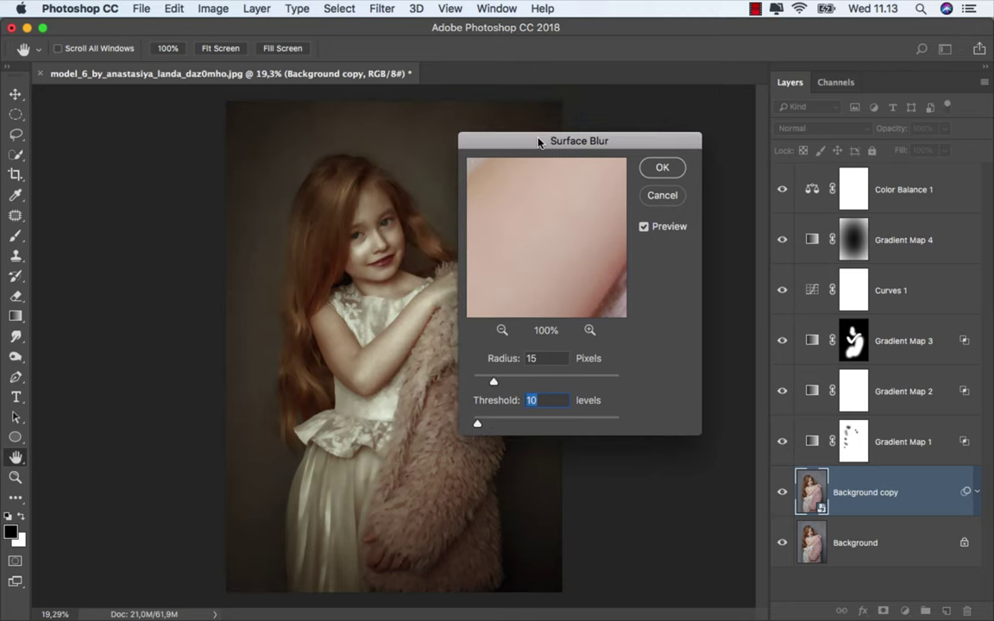
super+click(386, 230)
super+click(345, 209)
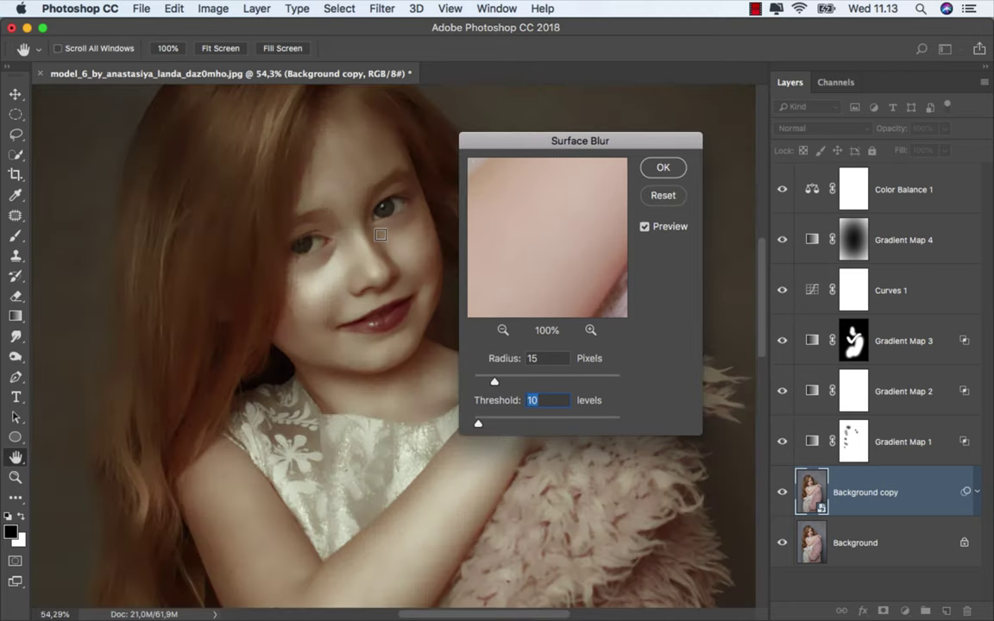
drag(377, 255, 355, 205)
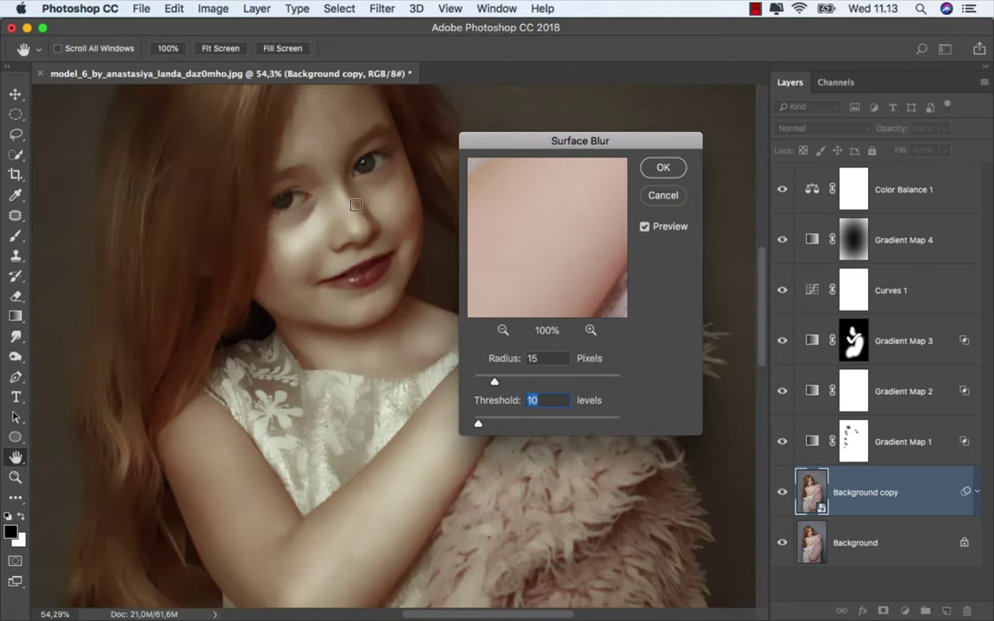
click(480, 383)
drag(480, 381, 486, 382)
mouse_move(550, 272)
mouse_down()
mouse_move(566, 250)
mouse_move(572, 257)
mouse_up()
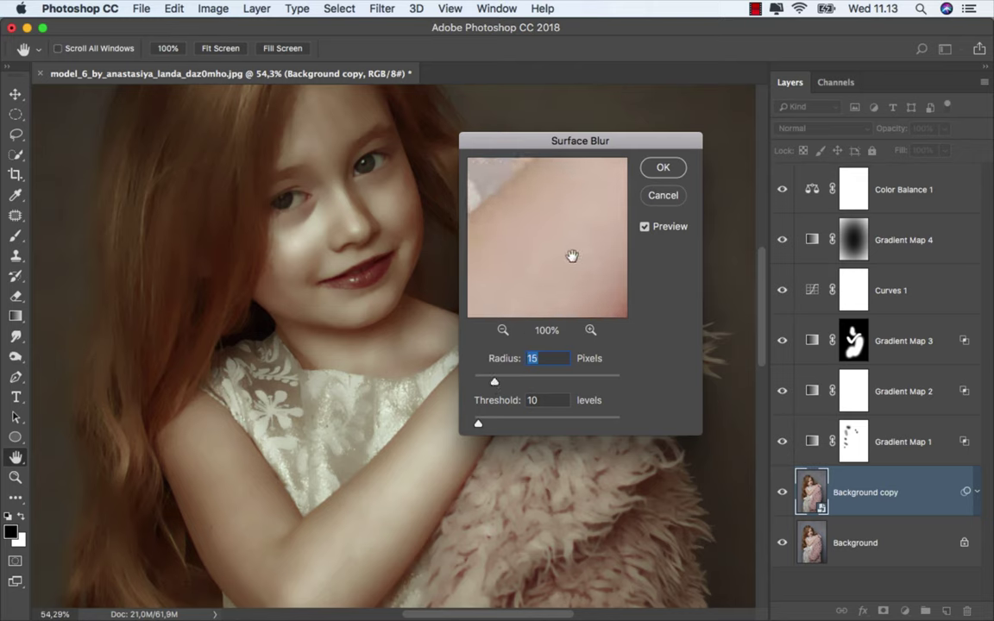
click(658, 166)
key(super+minus)
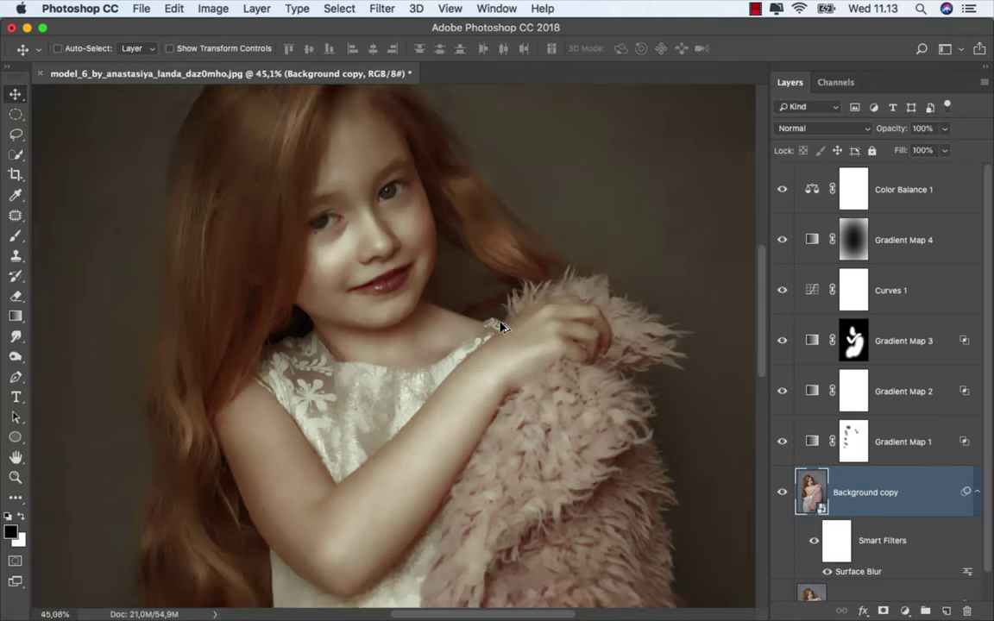
scroll(505, 330, down, 1)
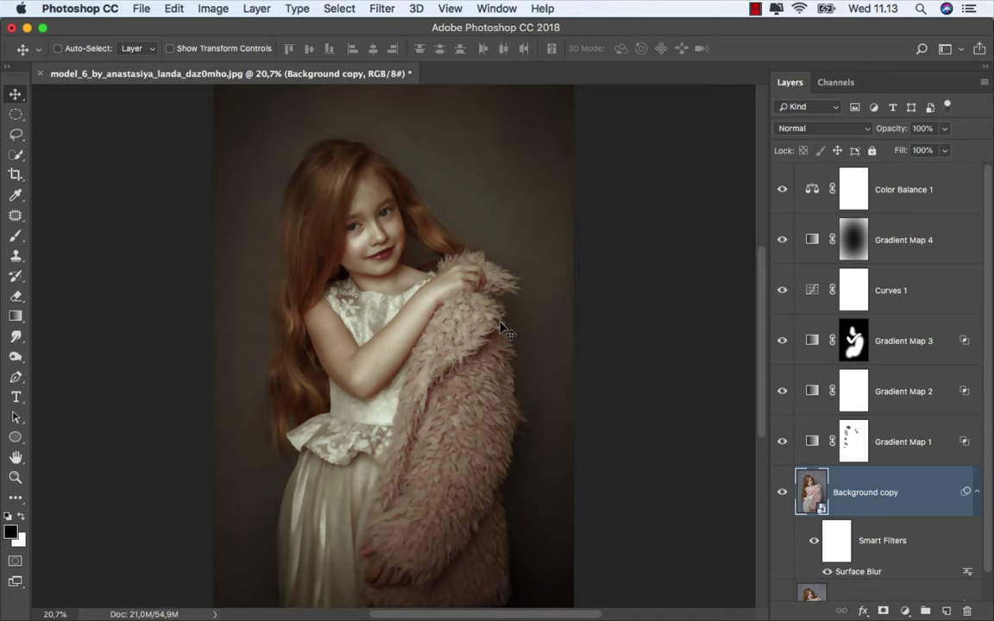
Invert the Surface Blur filter mask to black and set up a white soft brush at 137 px.
click(842, 539)
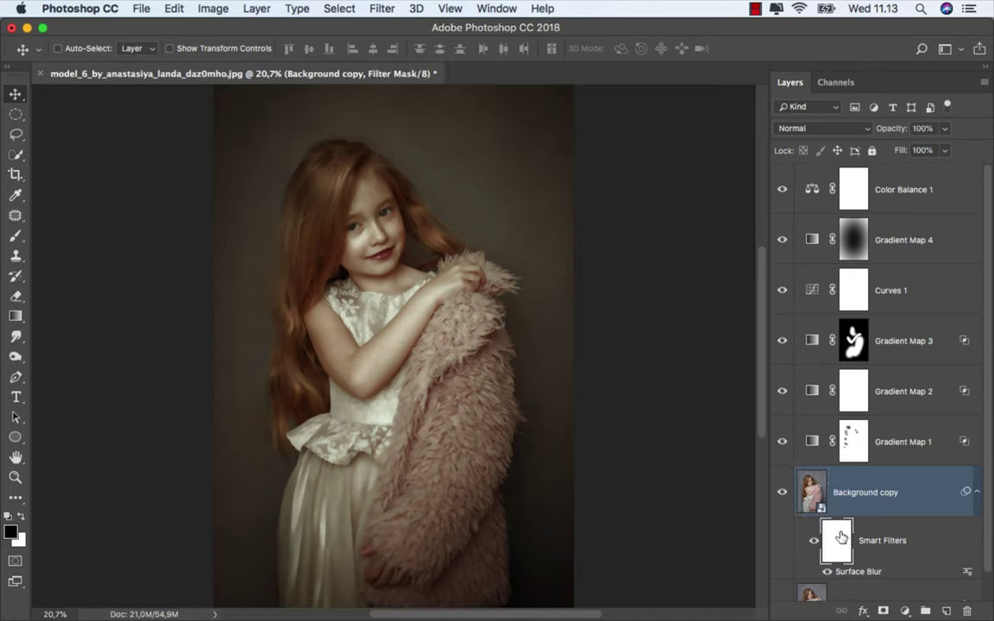
key(super+i)
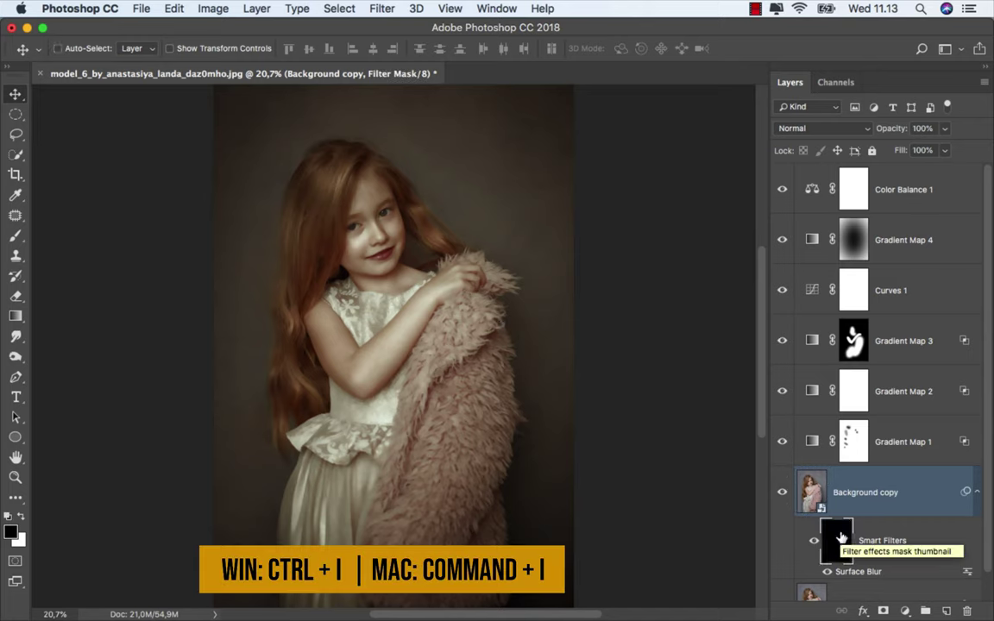
click(16, 235)
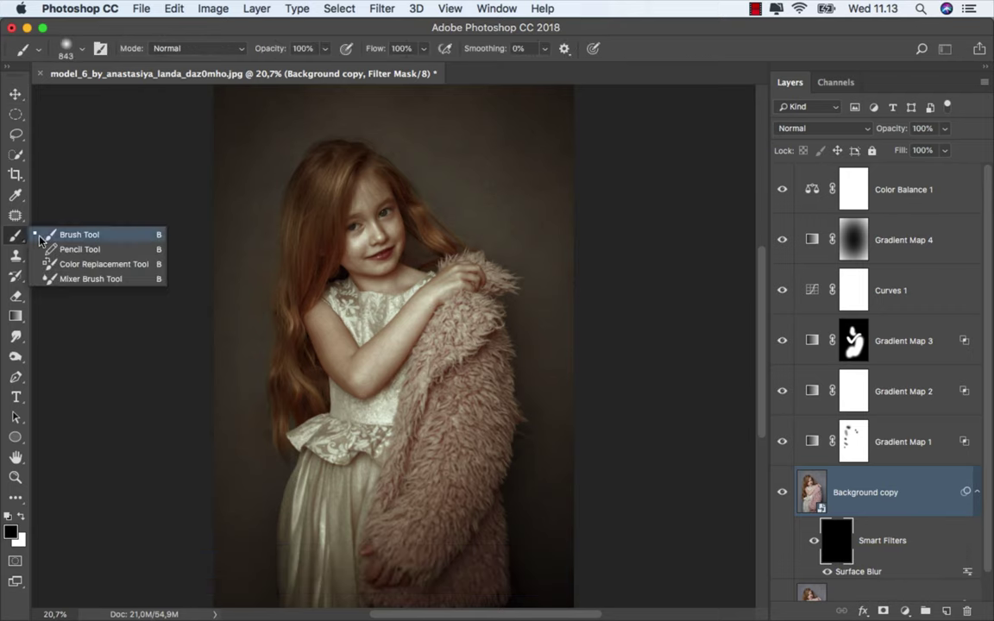
click(51, 234)
click(21, 516)
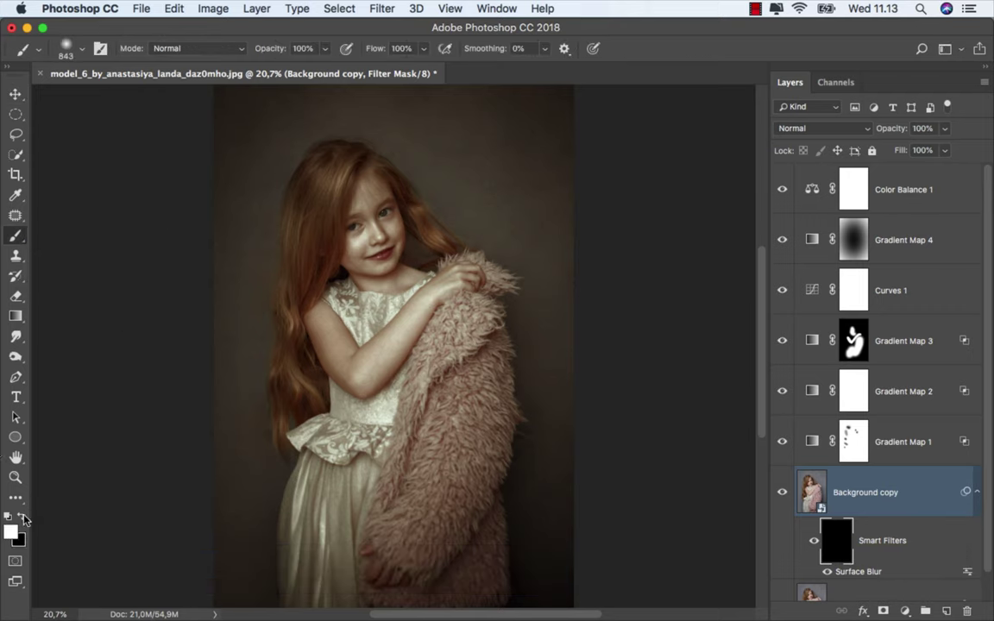
right_click(309, 383)
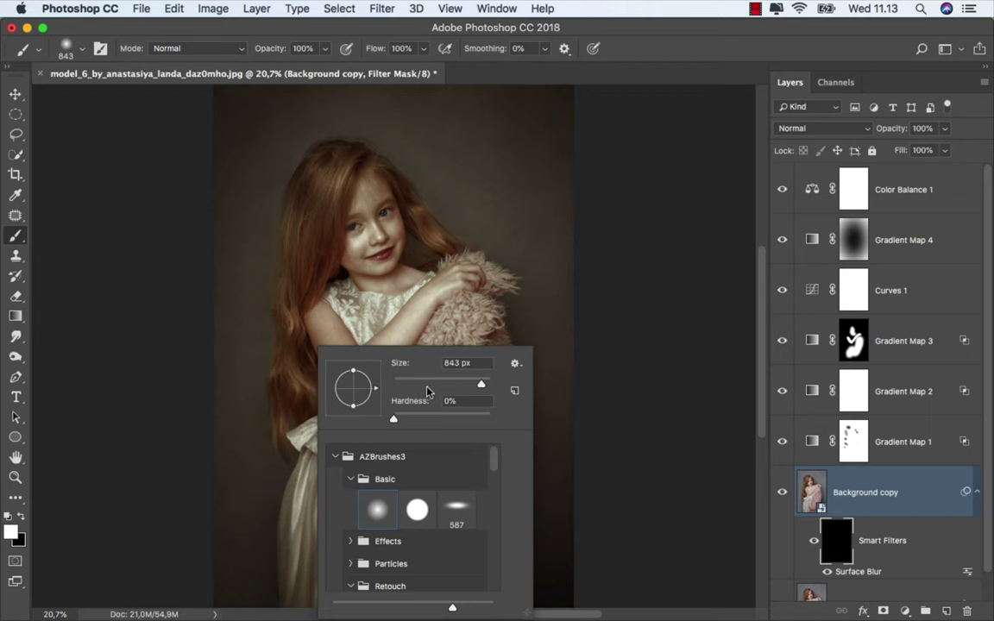
drag(481, 384, 452, 385)
Paint white over the forehead and left cheek to reveal the skin smoothing.
scroll(395, 253, up, 1)
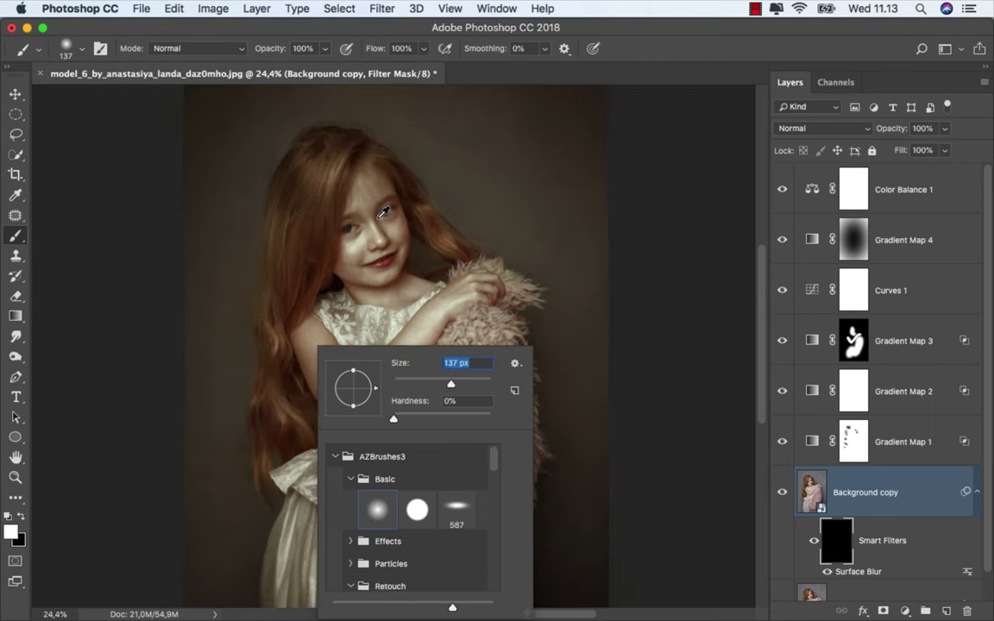
scroll(392, 224, up, 3)
scroll(388, 199, up, 3)
drag(370, 222, 347, 220)
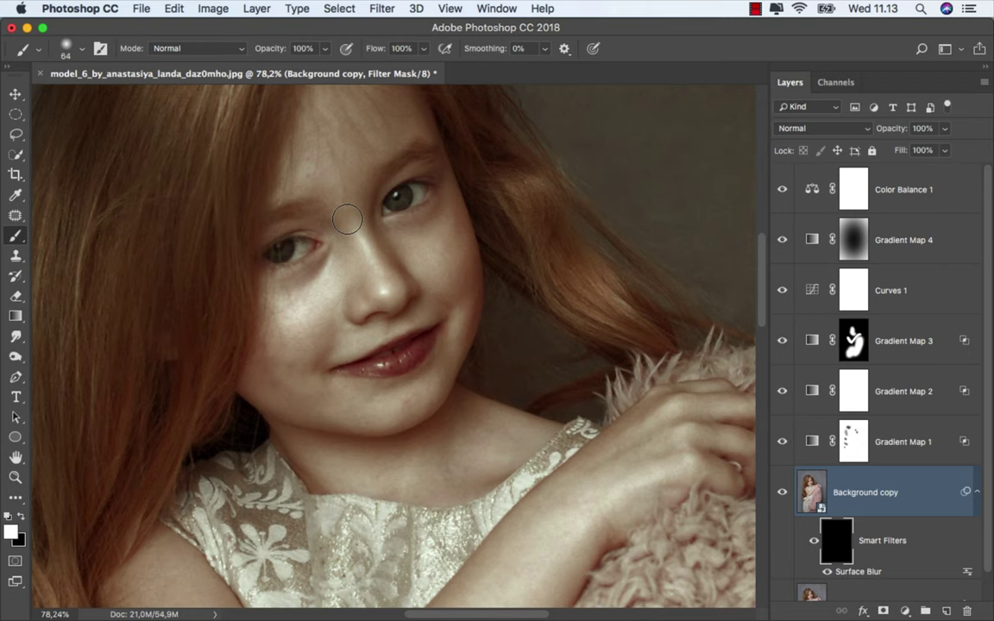
drag(347, 220, 360, 279)
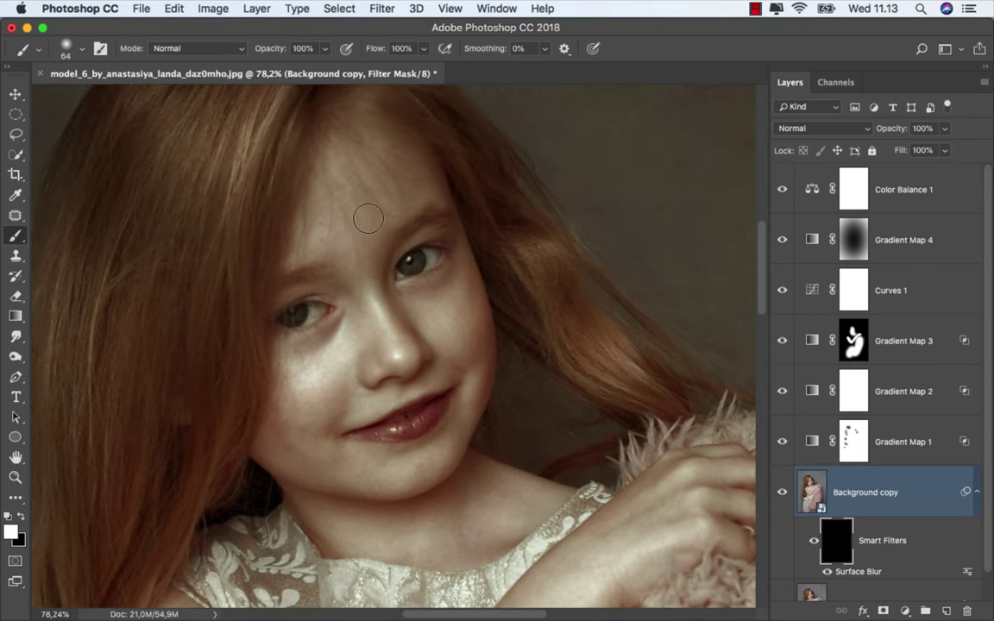
drag(366, 212, 380, 210)
mouse_move(382, 170)
mouse_down()
mouse_move(401, 186)
mouse_move(364, 133)
mouse_move(324, 171)
mouse_move(311, 230)
mouse_move(350, 253)
mouse_move(333, 266)
mouse_move(354, 304)
mouse_move(373, 291)
mouse_move(448, 305)
mouse_move(454, 328)
mouse_move(443, 319)
mouse_up()
scroll(477, 344, down, 3)
scroll(477, 344, left, 1)
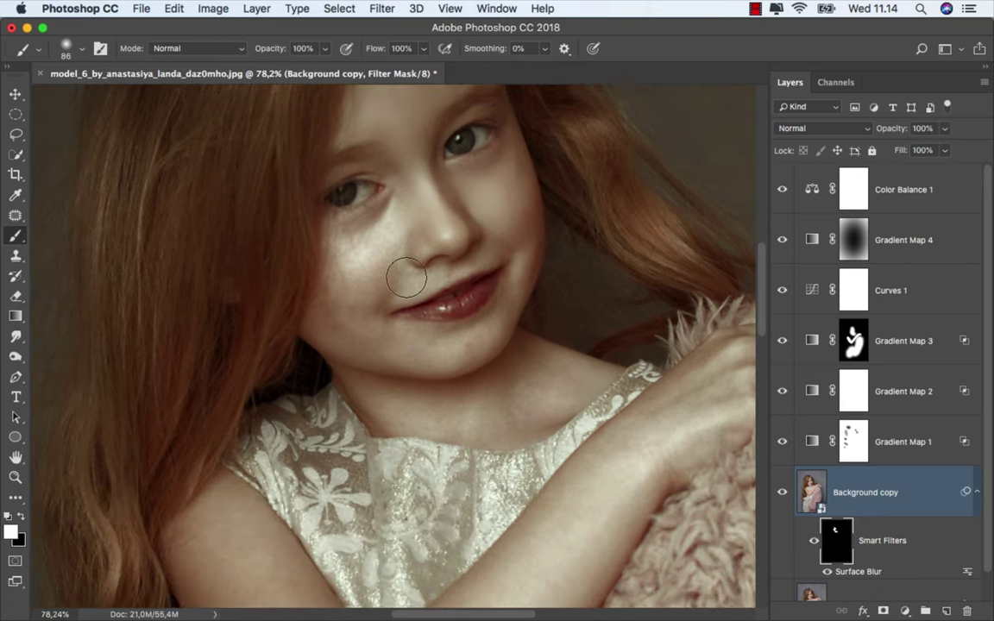
mouse_move(372, 230)
mouse_down()
mouse_move(377, 268)
mouse_move(339, 279)
mouse_move(366, 308)
mouse_up()
Zoom in around the nose and adjust the brush between 51 and 74 px.
drag(403, 268, 388, 268)
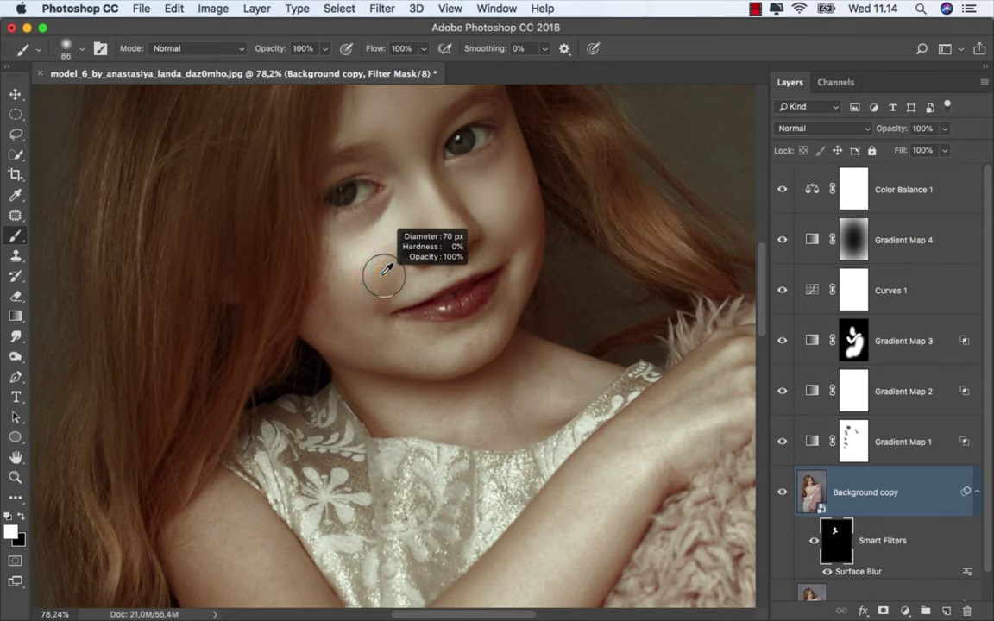
scroll(451, 231, up, 3)
drag(424, 238, 404, 238)
scroll(406, 239, up, 2)
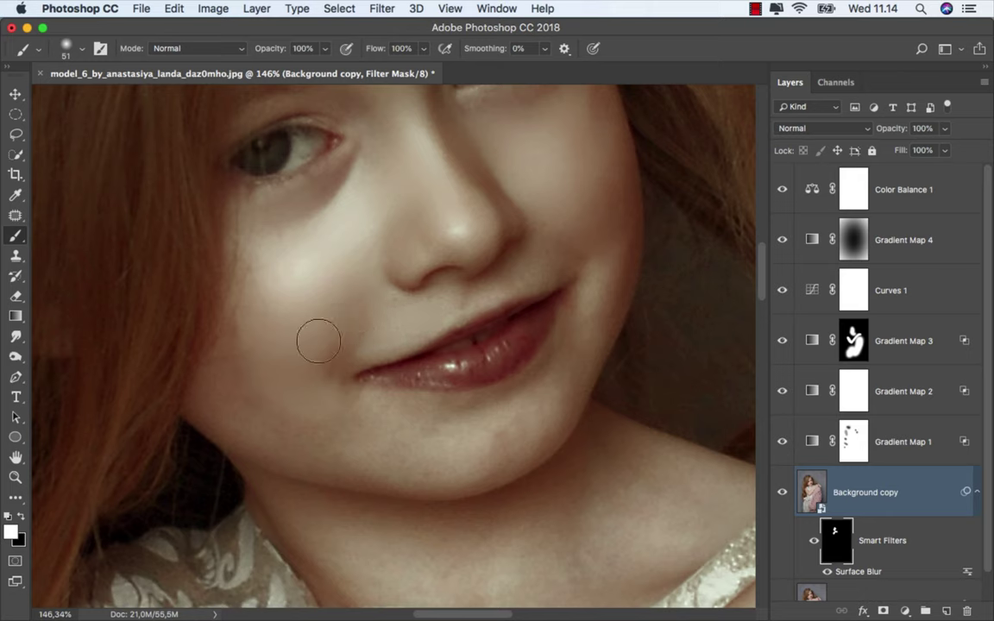
drag(255, 361, 275, 361)
drag(566, 381, 546, 399)
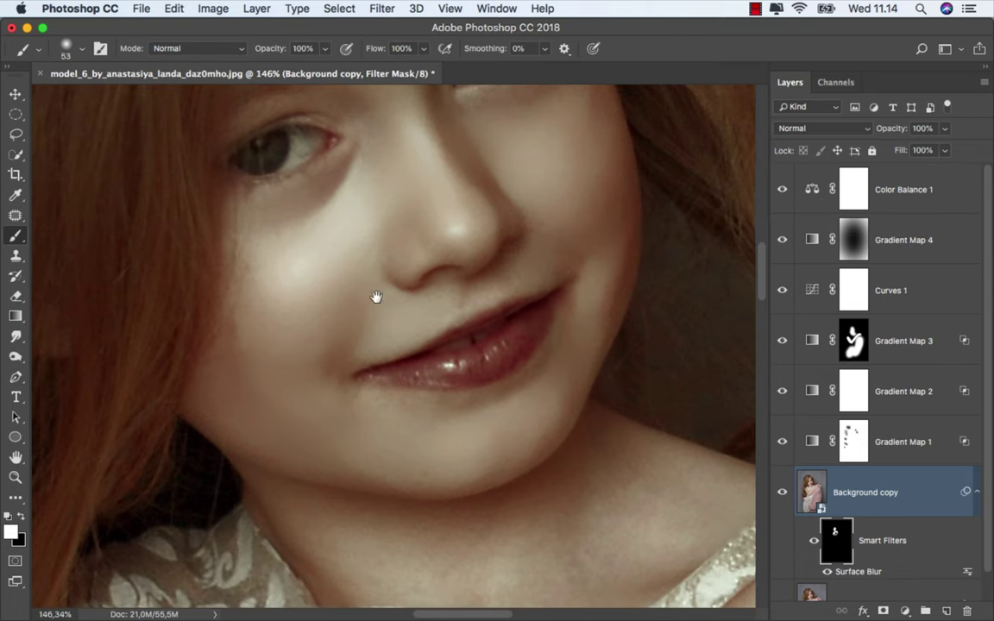
scroll(378, 295, down, 5)
scroll(377, 295, right, 4)
Enlarge the brush to 139 px and paint white over the upper arm skin.
scroll(390, 289, down, 3)
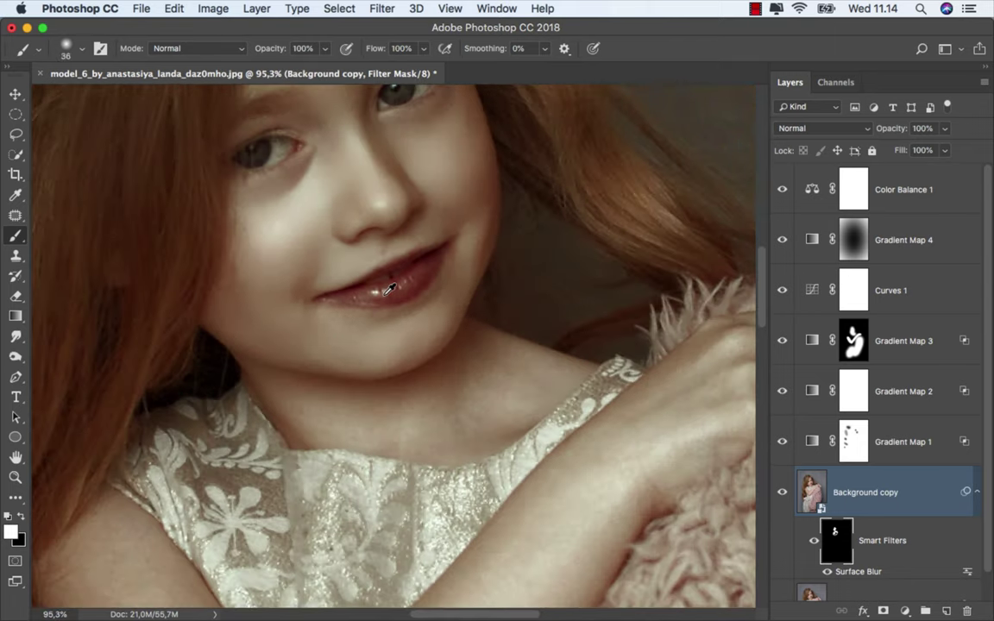
drag(333, 339, 341, 339)
drag(262, 377, 288, 395)
scroll(285, 352, down, 5)
scroll(285, 352, down, 3)
drag(191, 348, 226, 348)
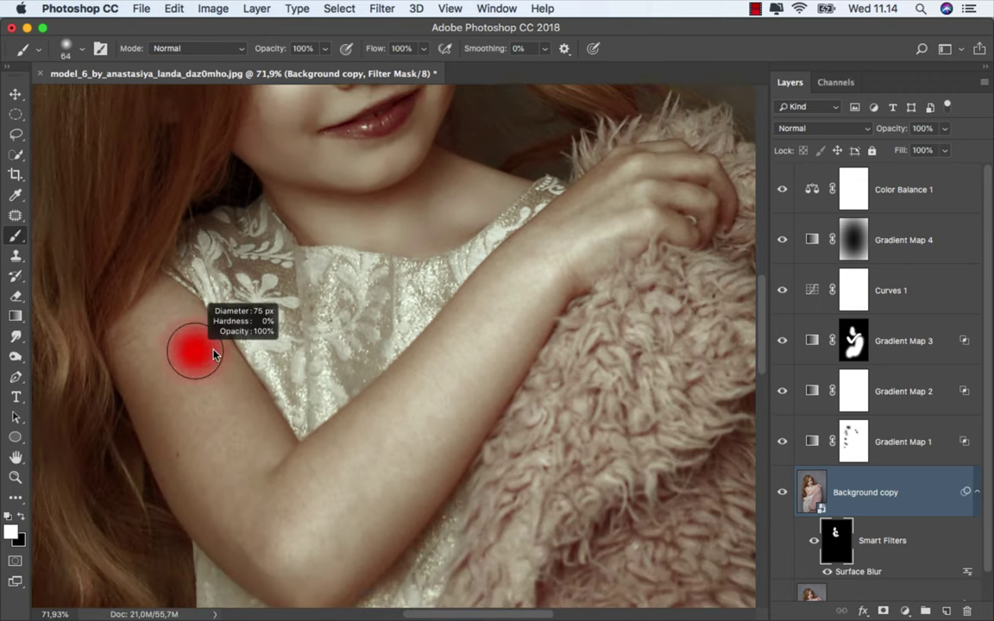
scroll(172, 327, down, 1)
mouse_move(164, 289)
mouse_down()
mouse_move(244, 406)
mouse_move(138, 322)
mouse_move(210, 463)
mouse_move(259, 483)
mouse_move(358, 432)
mouse_move(466, 297)
mouse_move(527, 262)
mouse_move(339, 413)
mouse_move(307, 472)
mouse_up()
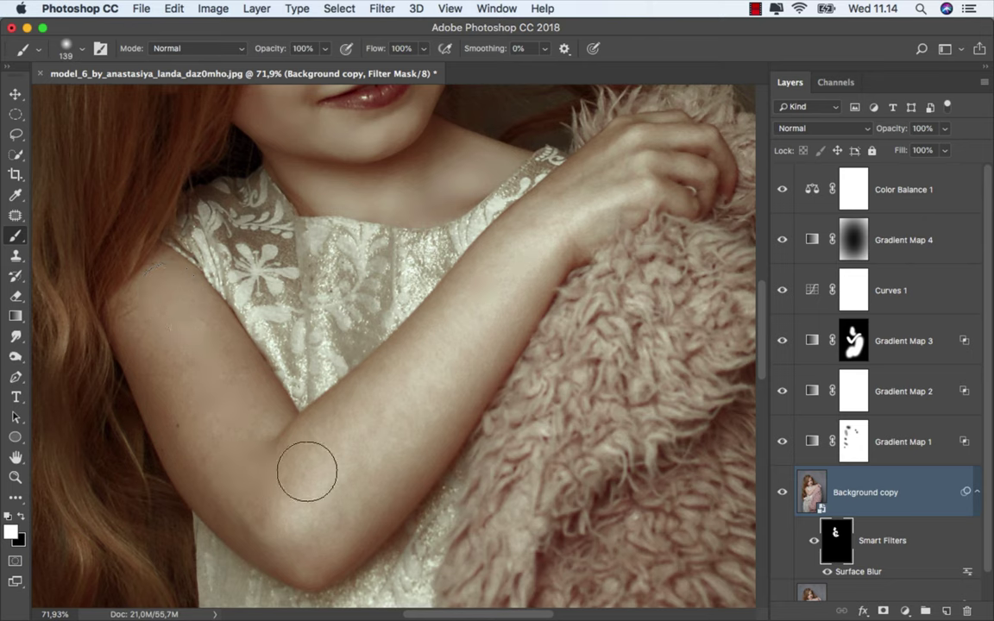